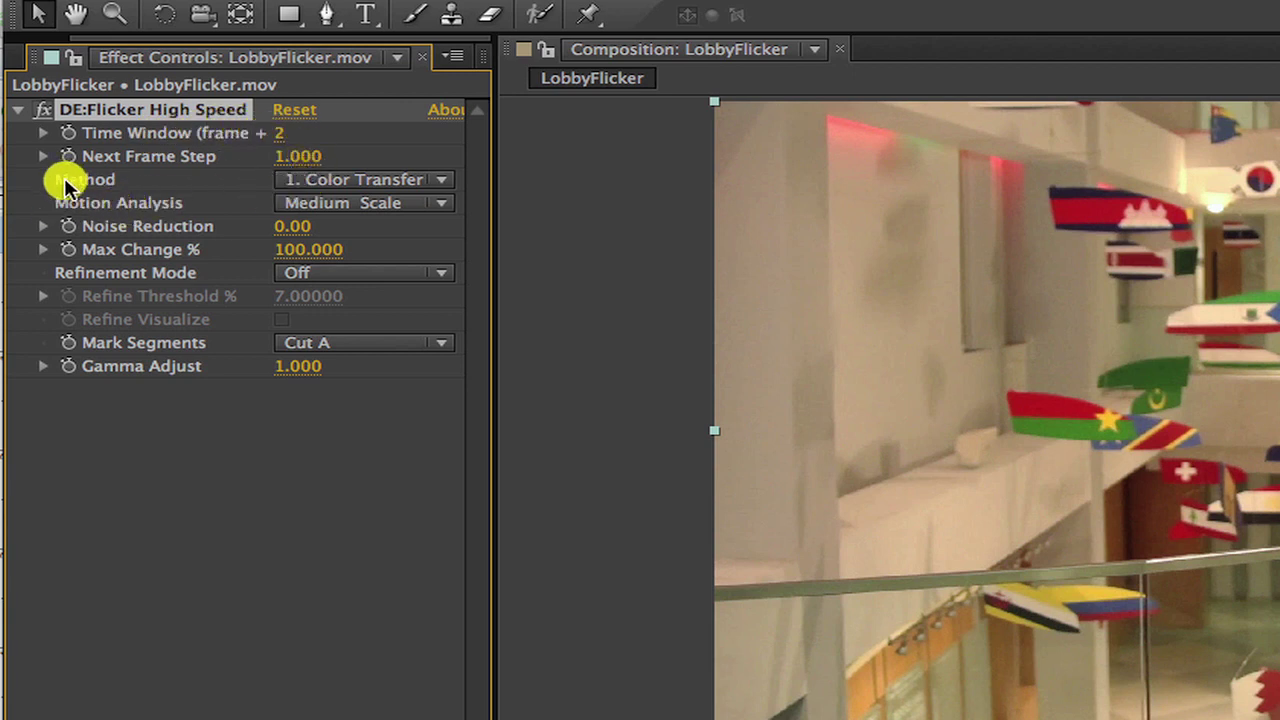
Step: Set the lobby clip's DE:Flicker High Speed method to 6. Alternate (period 2)
click(357, 180)
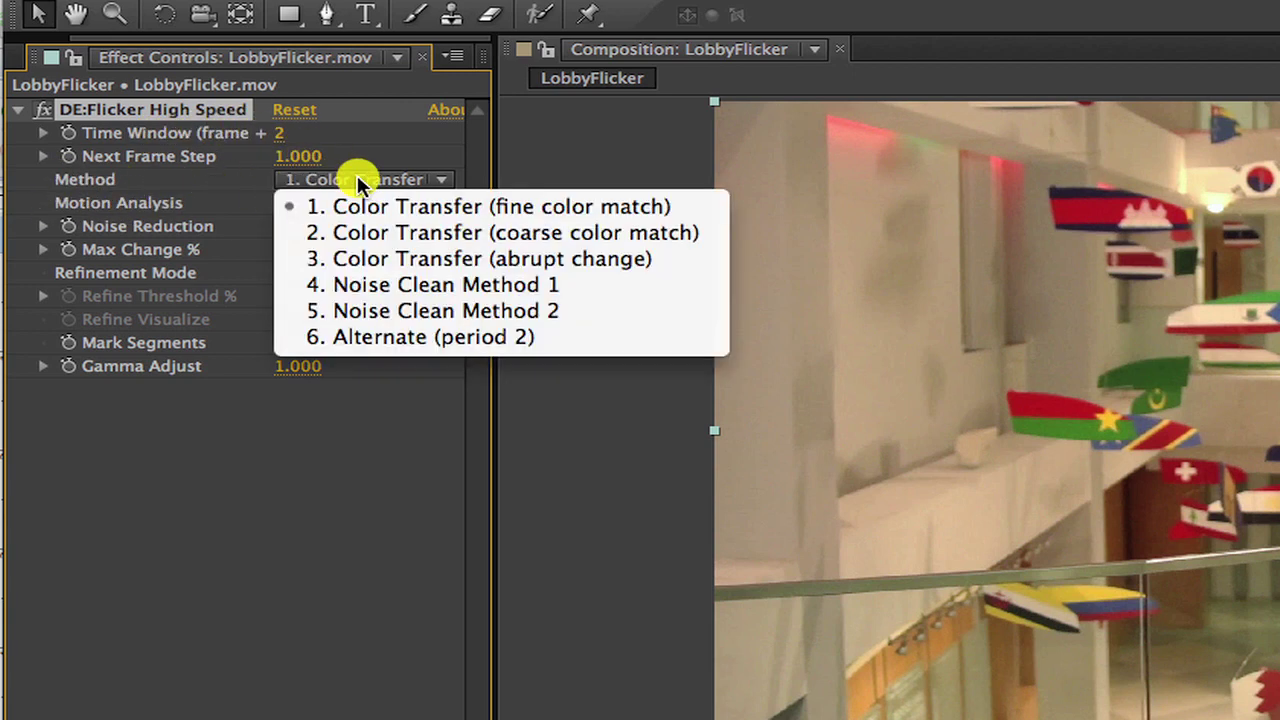
click(367, 340)
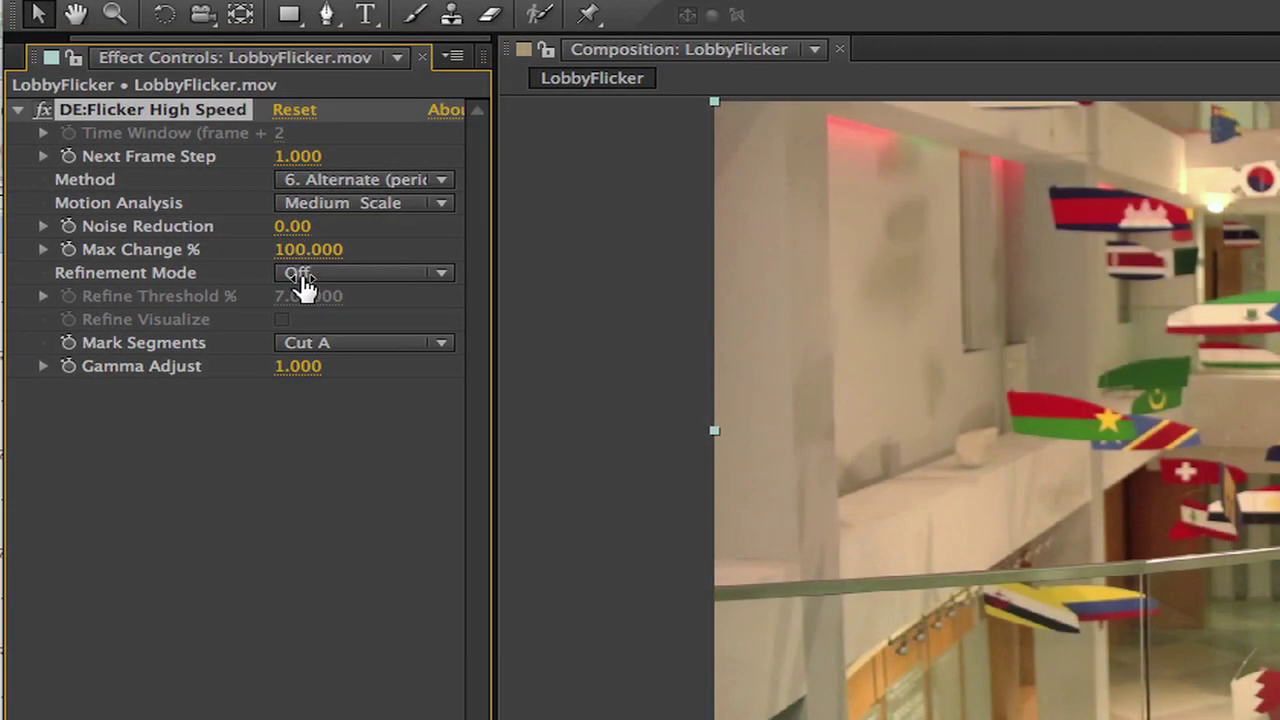
click(190, 402)
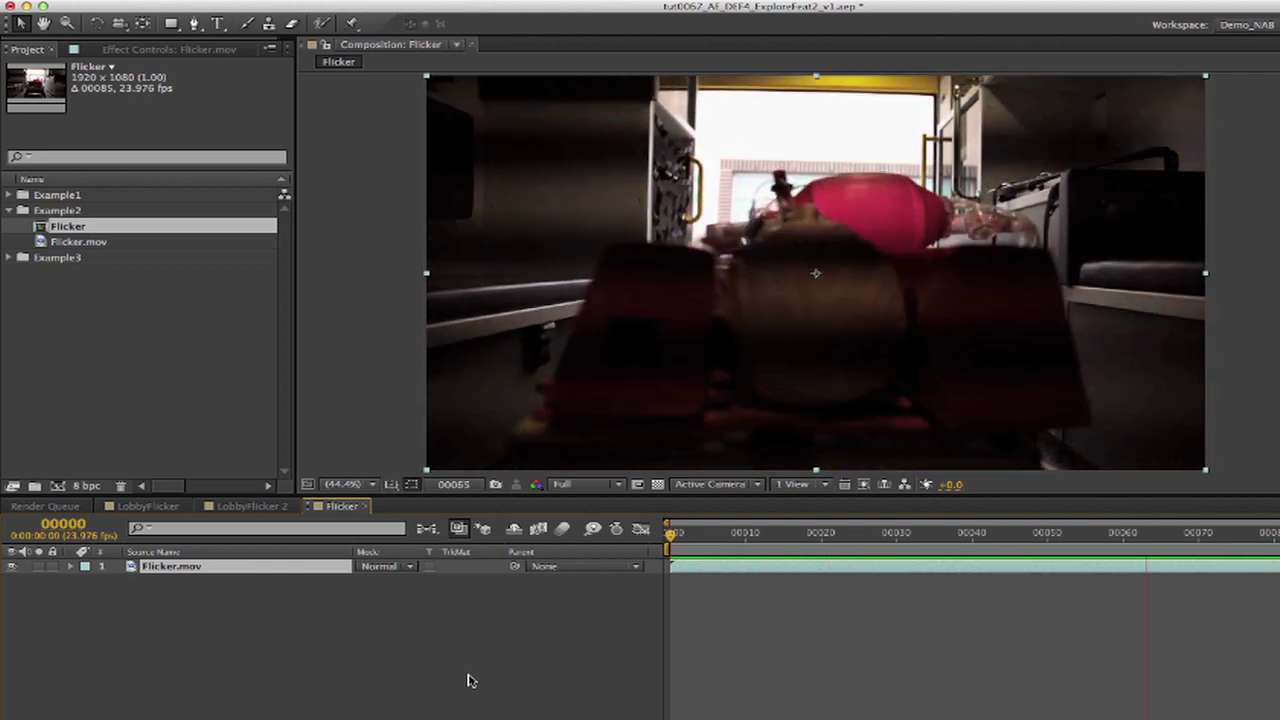
Step: Stop the ambulance clip preview and step one frame forward to compare brightness
key(space)
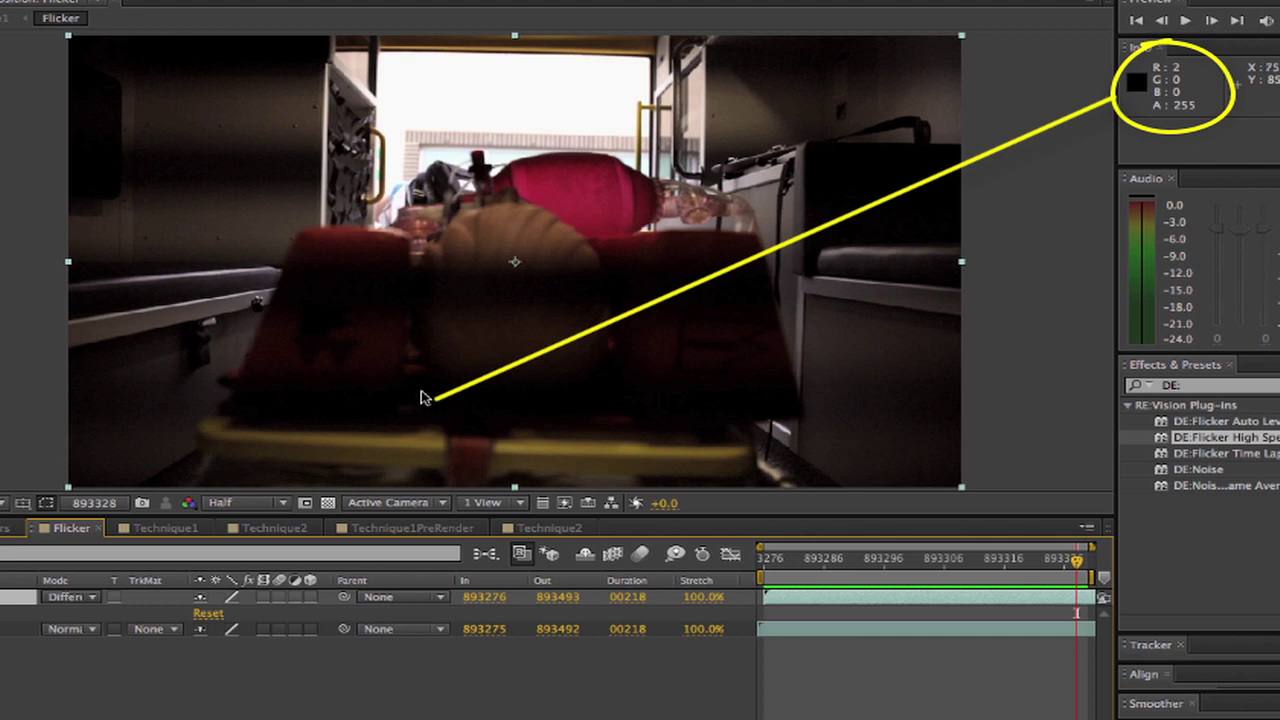
key(Page_Down)
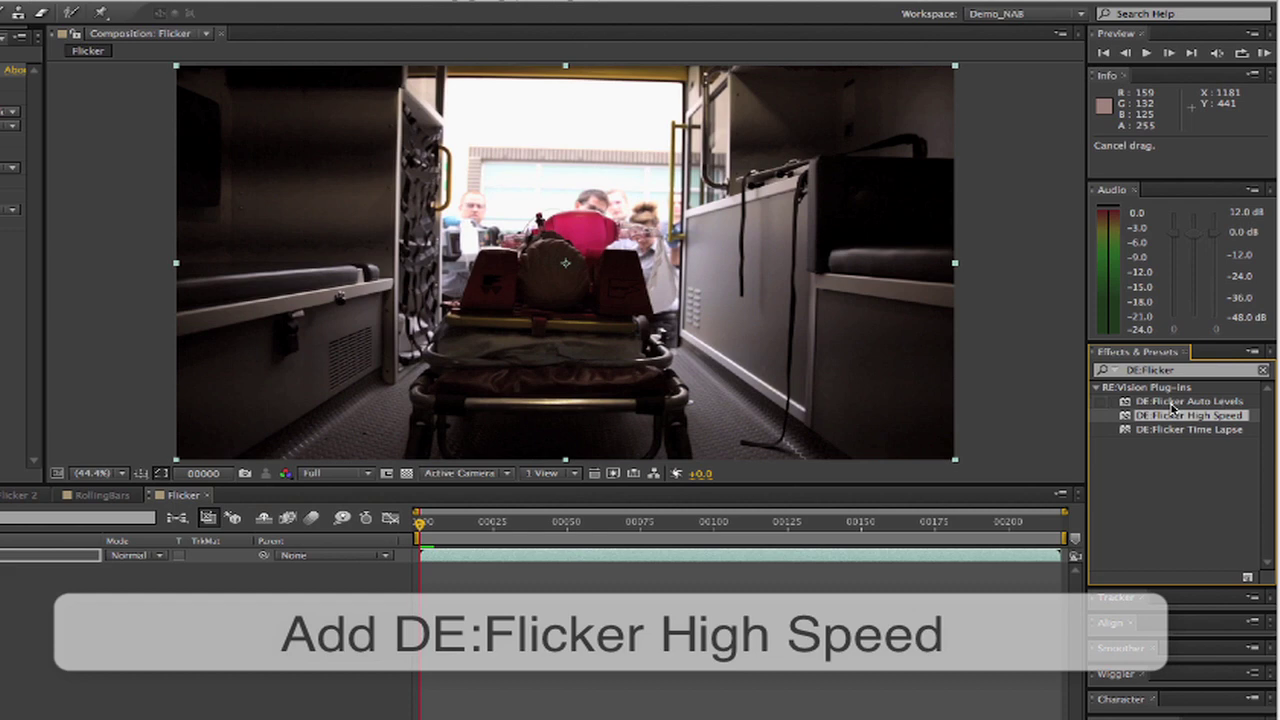
Step: Apply DE:Flicker High Speed to the ambulance clip with 6. Alternate (period 2) and Max Change 20%
drag(1189, 415, 660, 340)
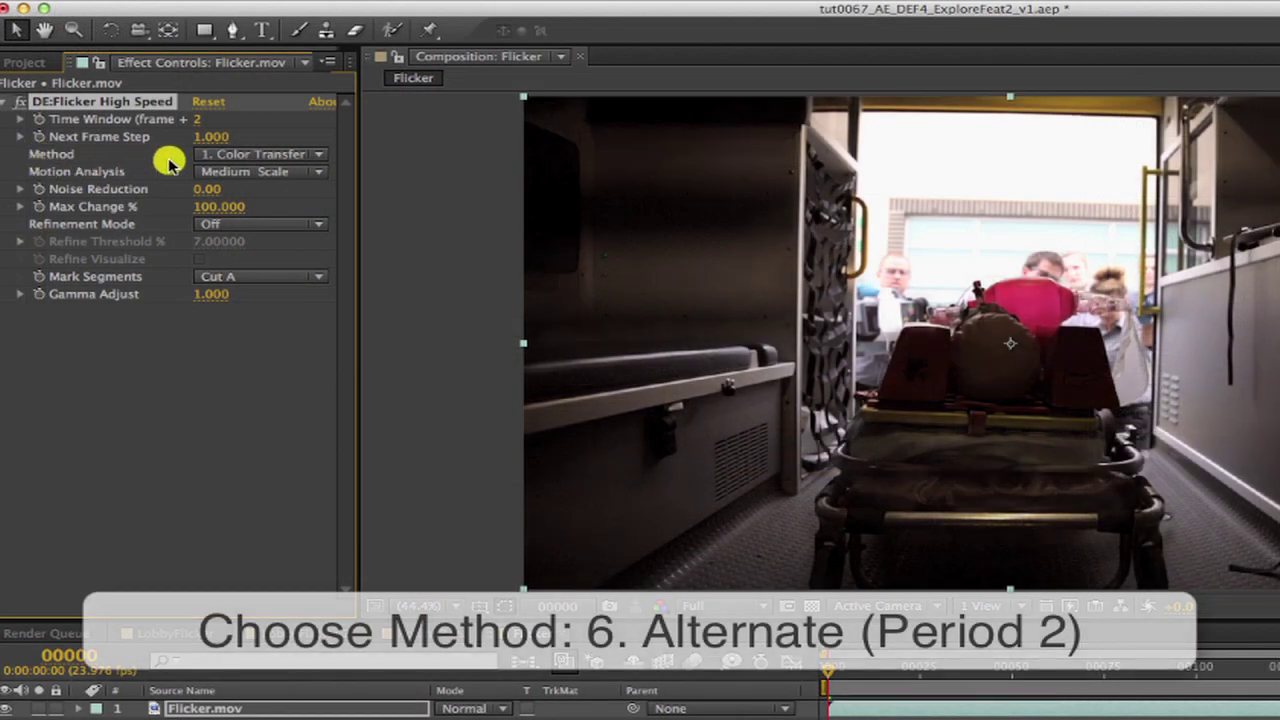
click(243, 157)
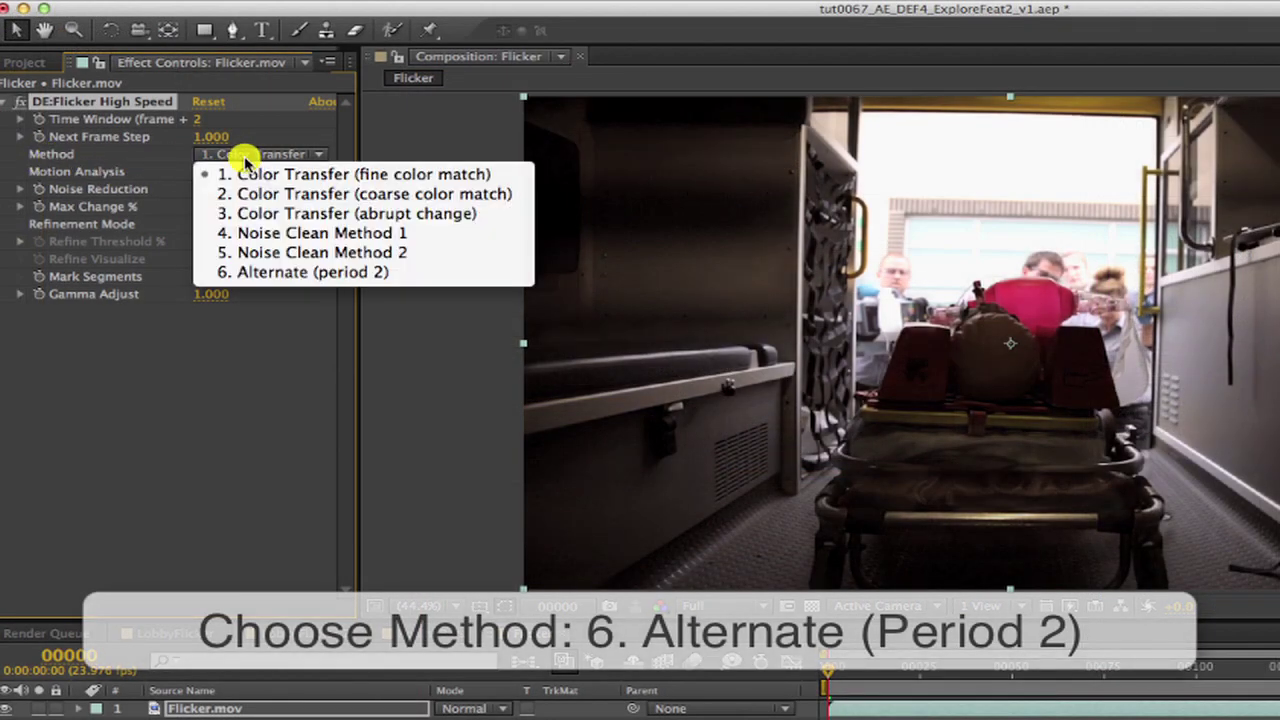
click(250, 274)
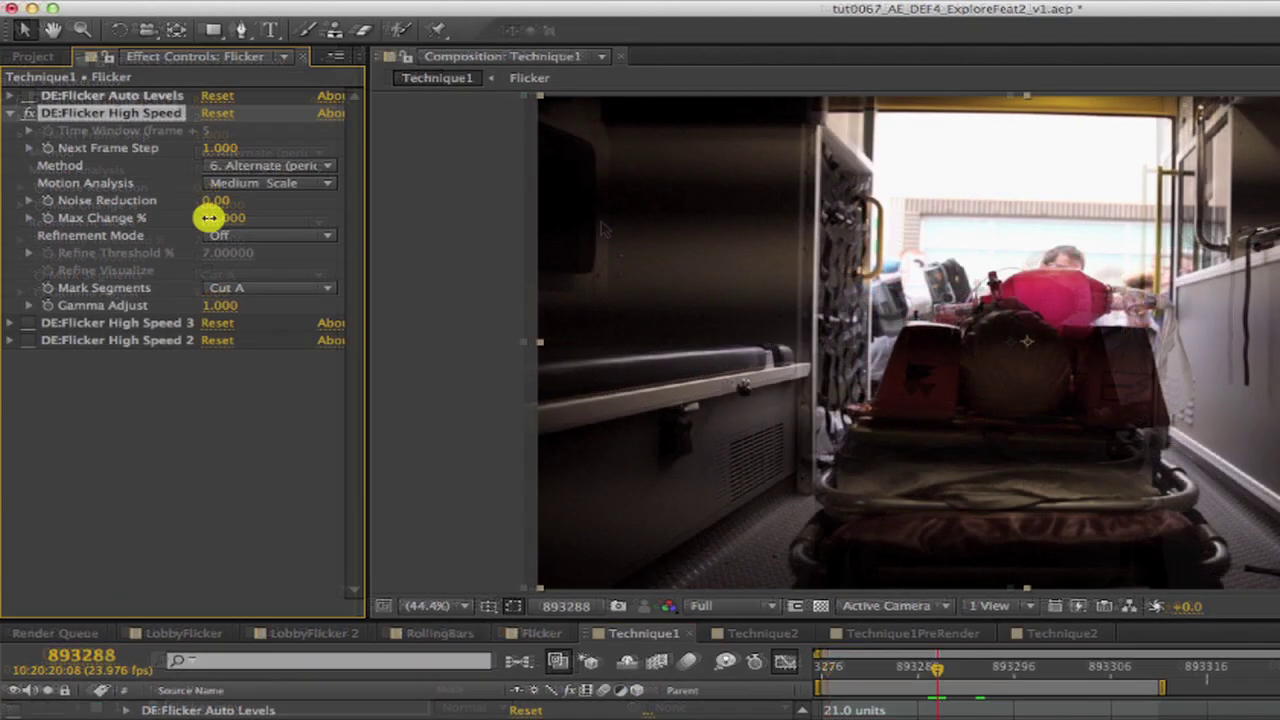
click(208, 217)
text(20)
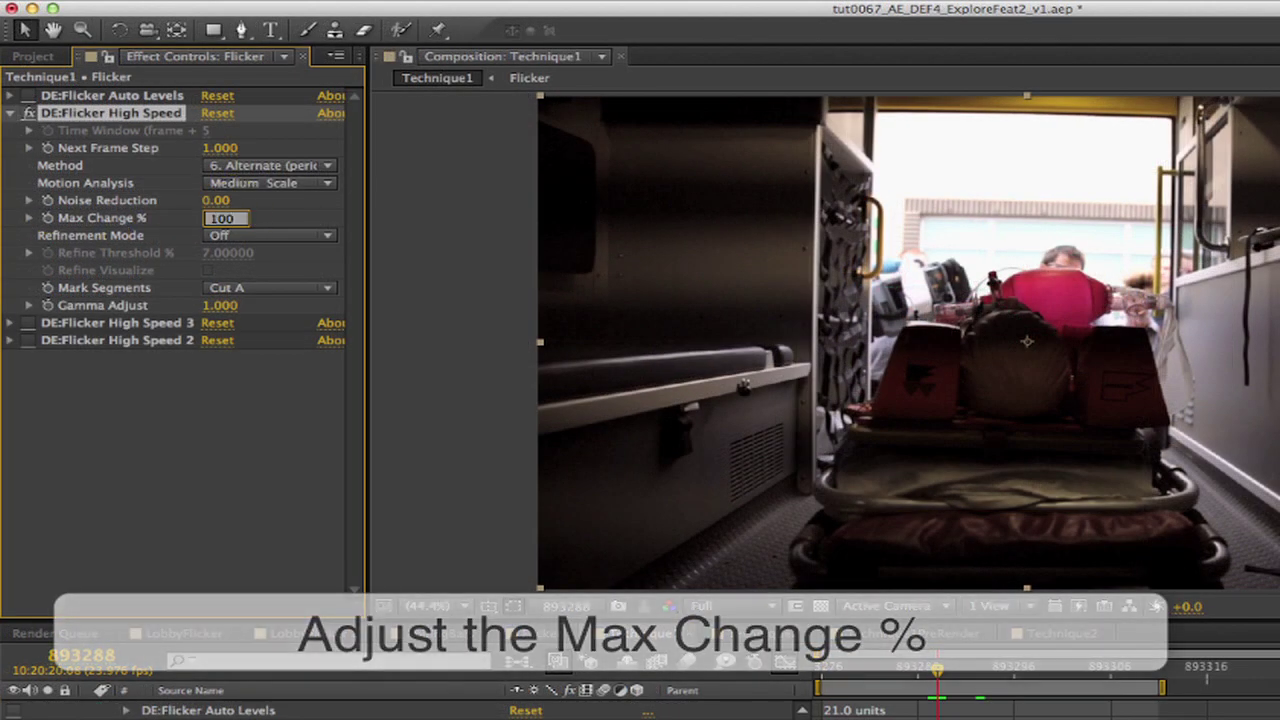
key(Return)
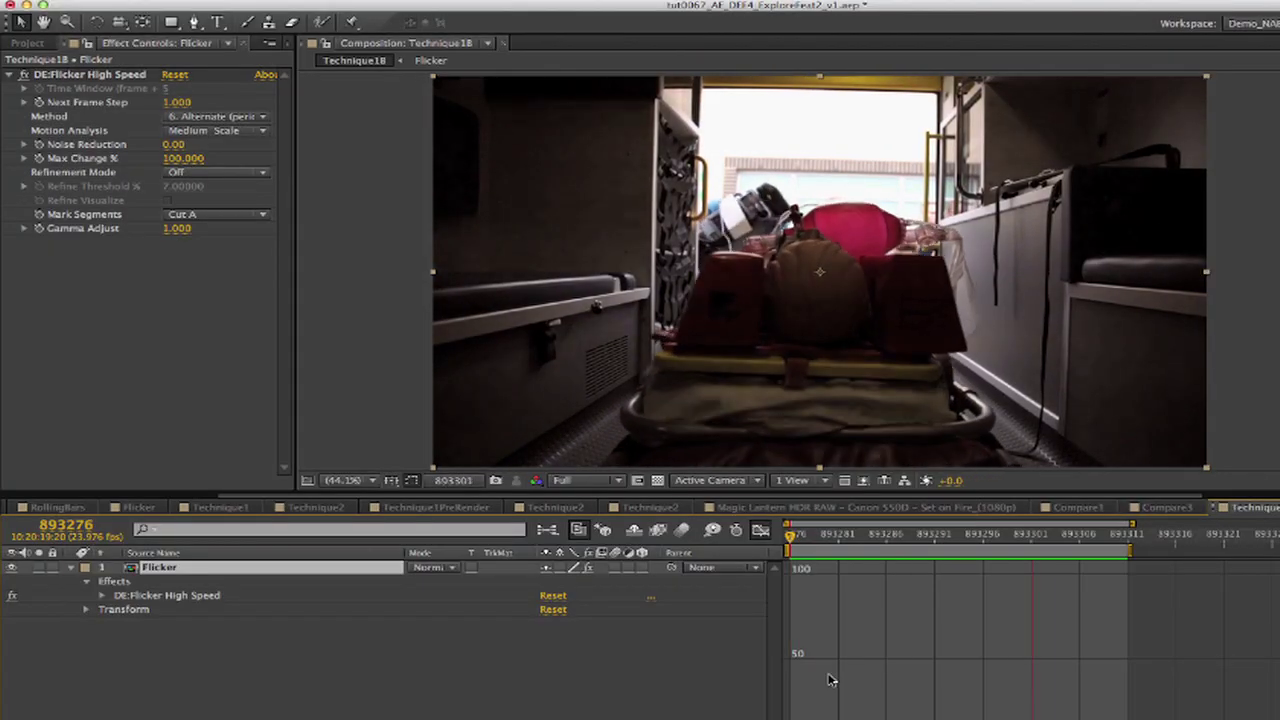
Step: Duplicate the DE:Flicker High Speed effect and preview the deflickered clip
click(95, 76)
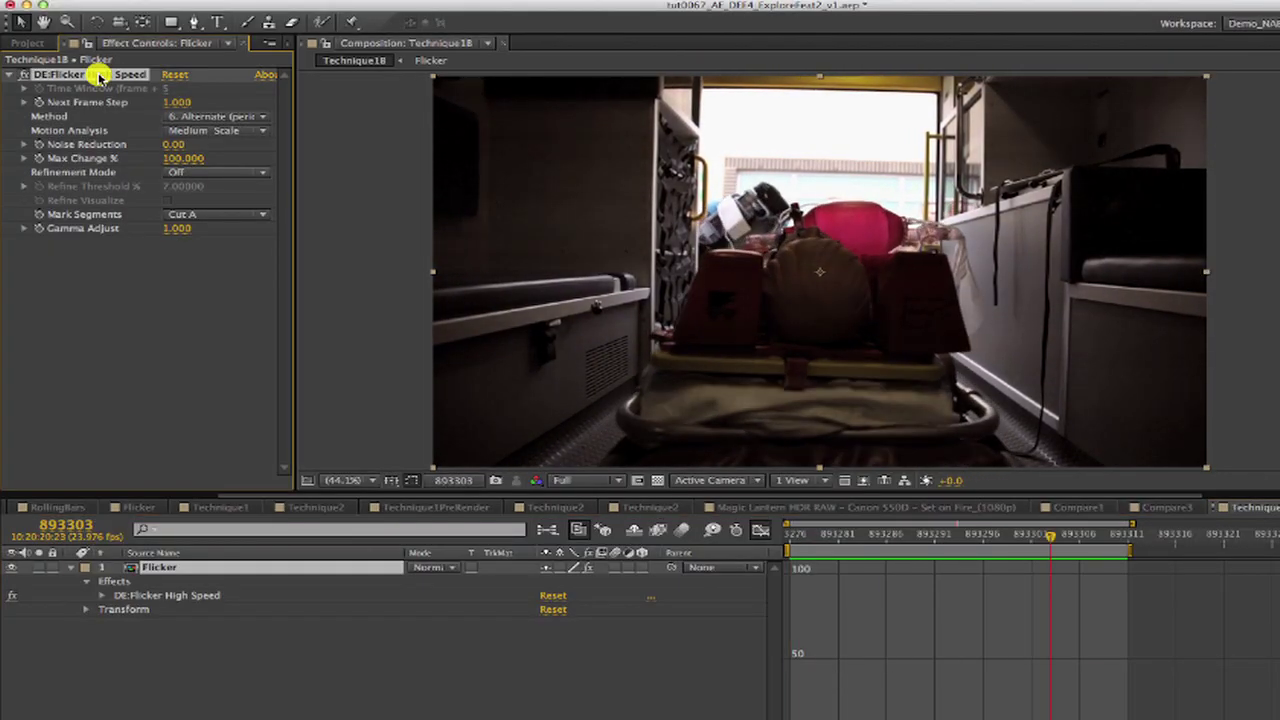
key(super+d)
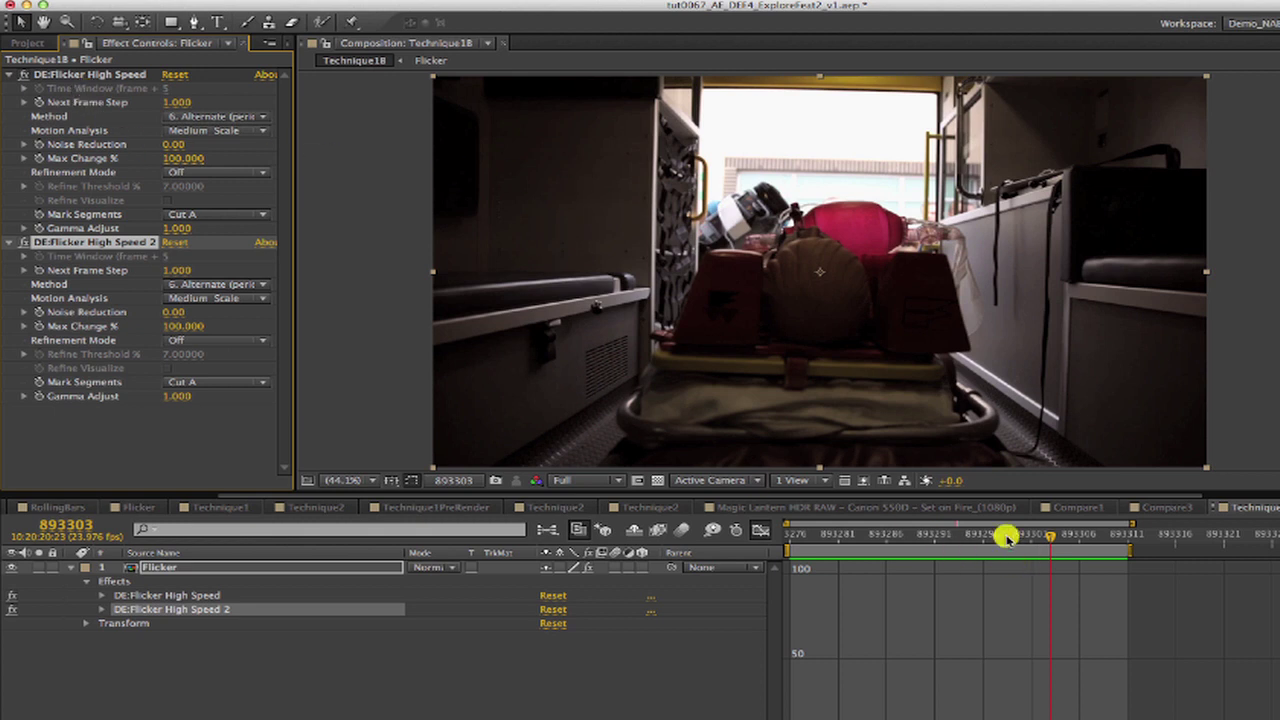
drag(1049, 533, 888, 533)
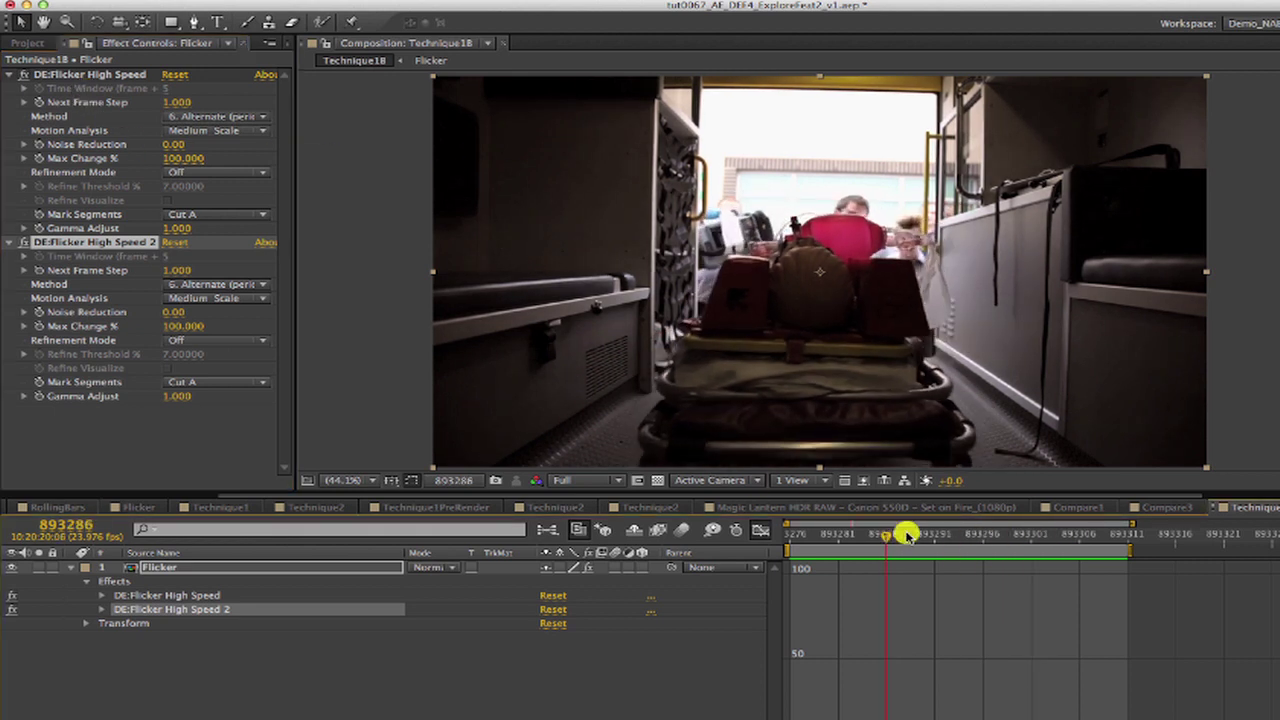
key(space)
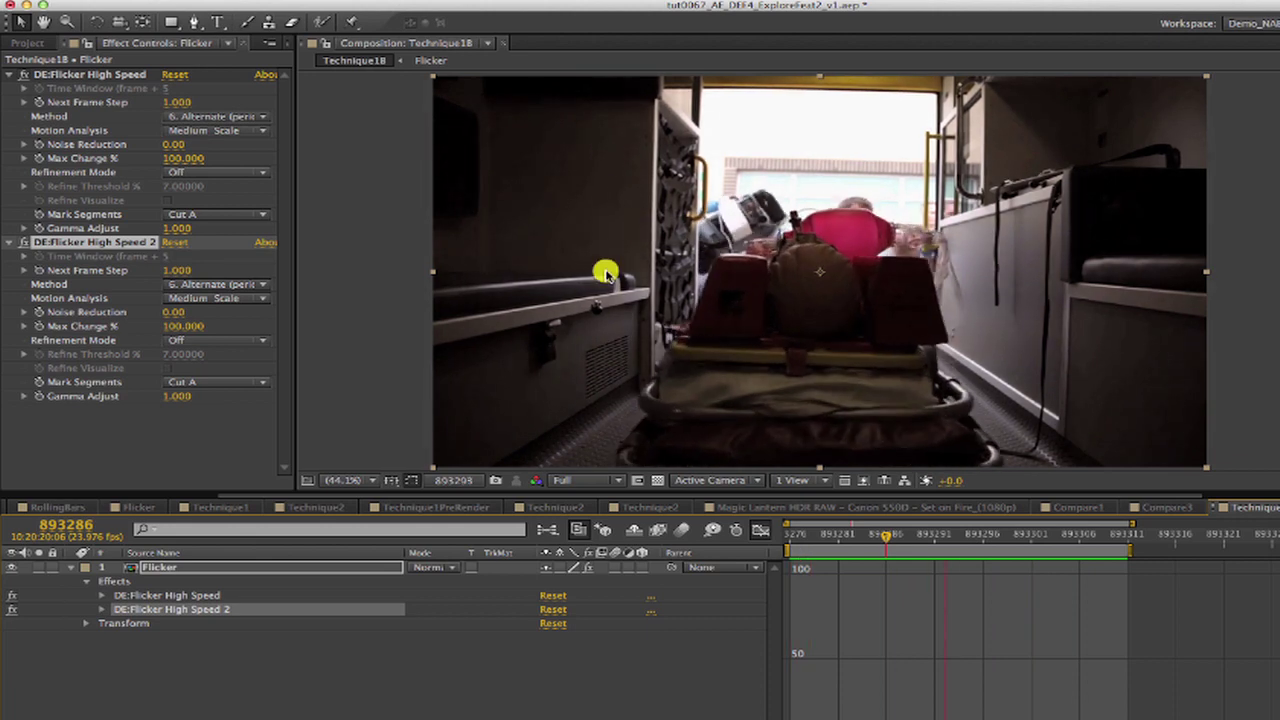
key(space)
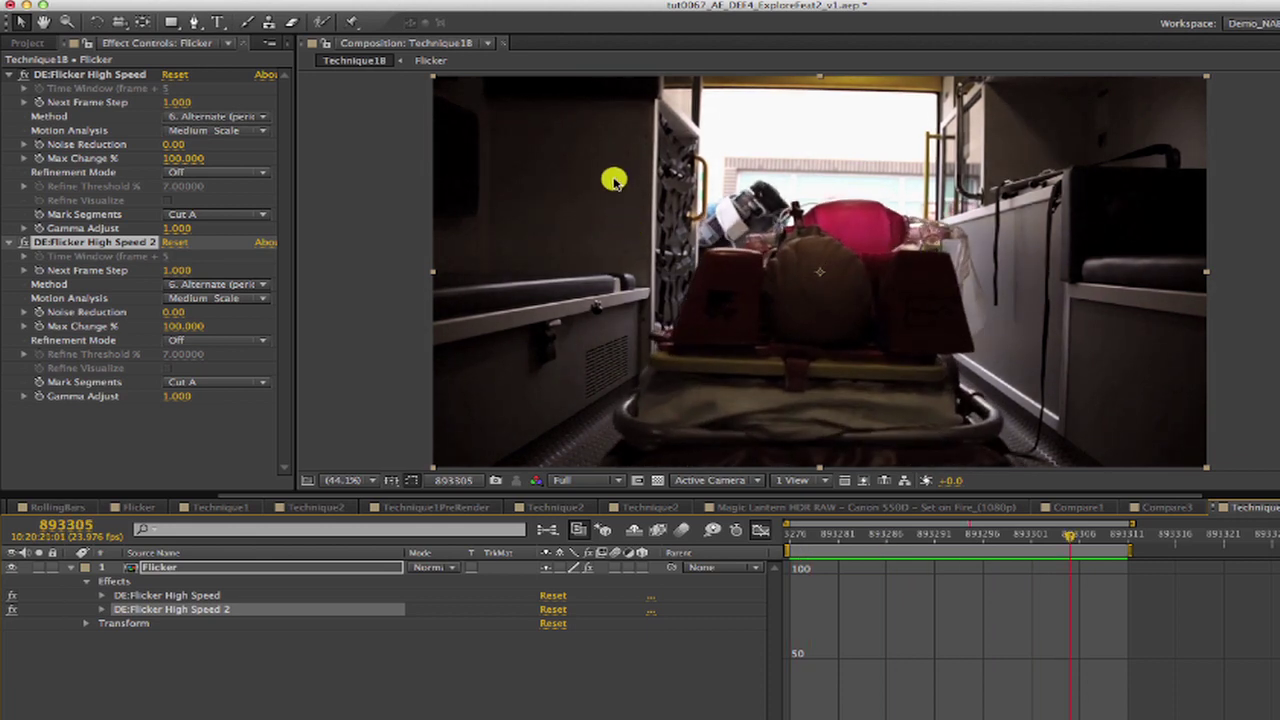
click(270, 0)
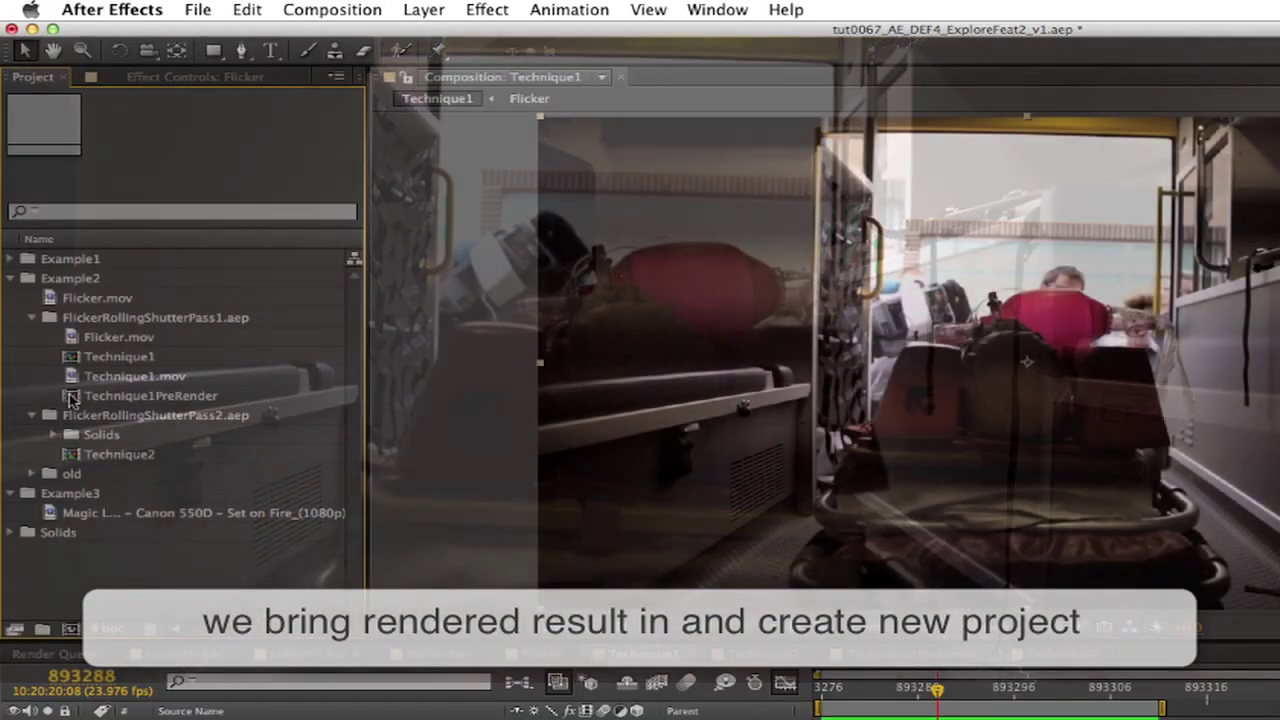
Step: Create a new composition from Technique1PreRender footage and name it Technique2
click(72, 397)
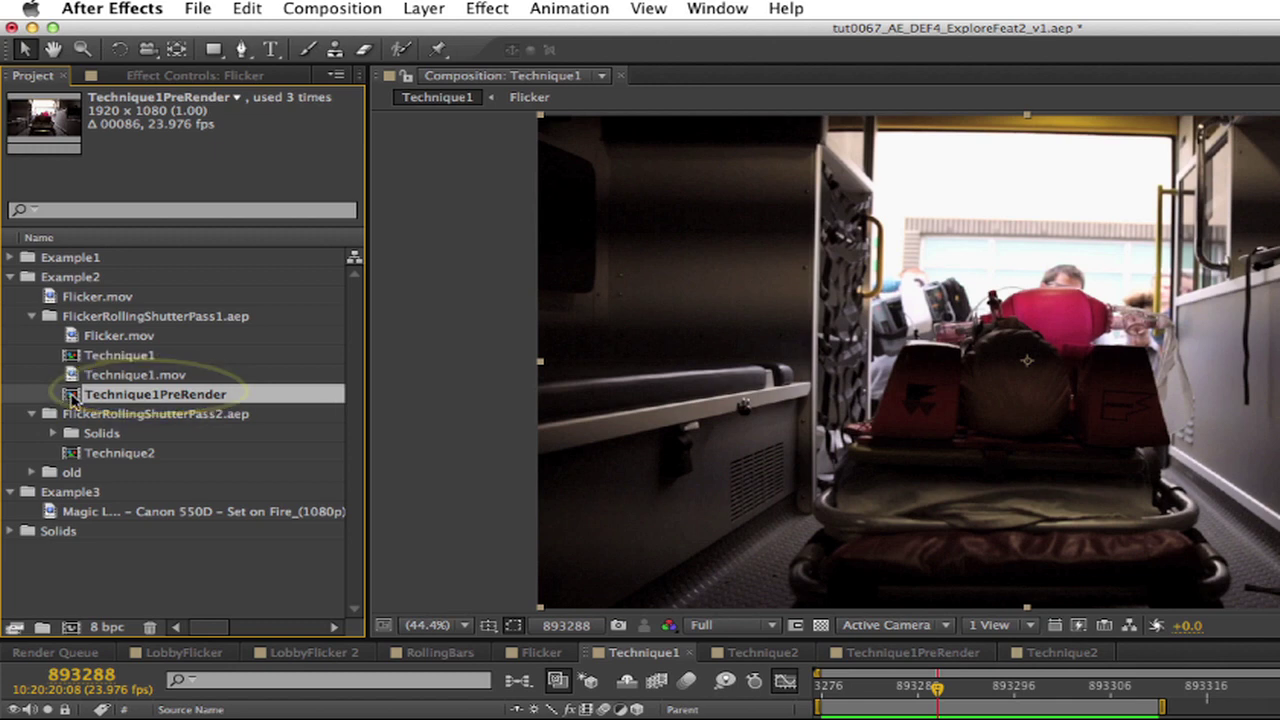
drag(72, 398, 78, 622)
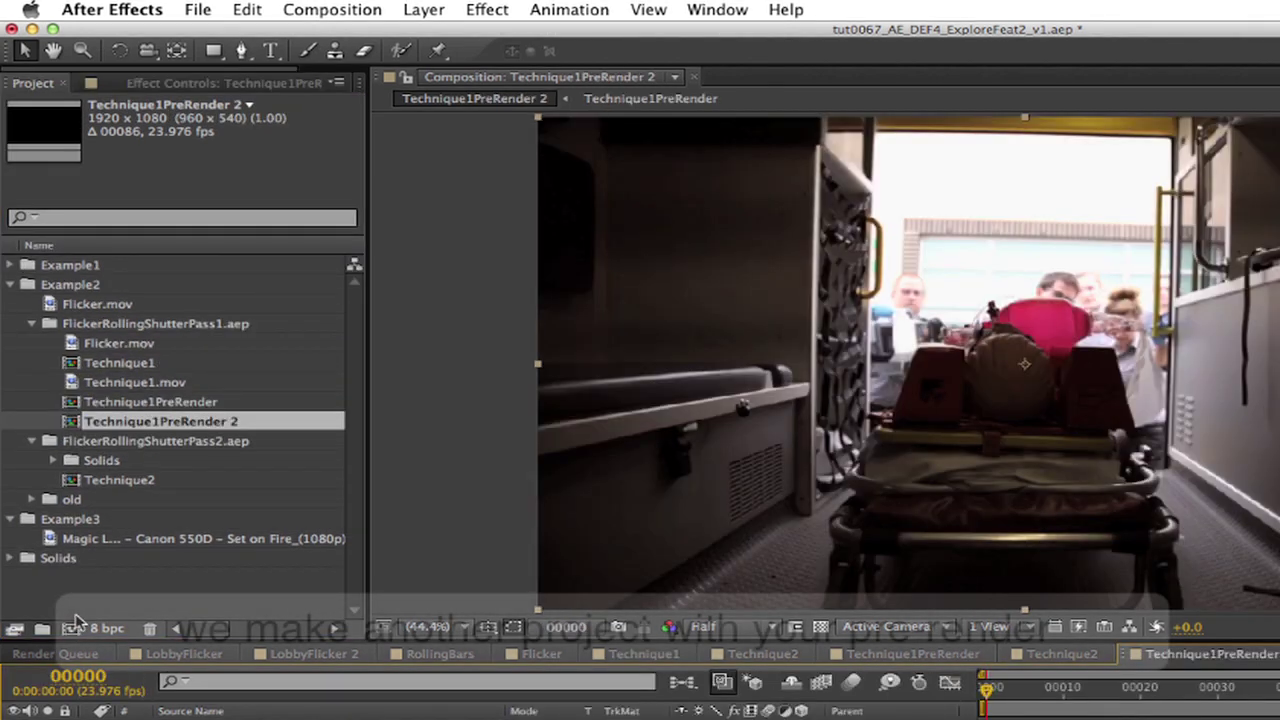
key(Return)
text(Technique)
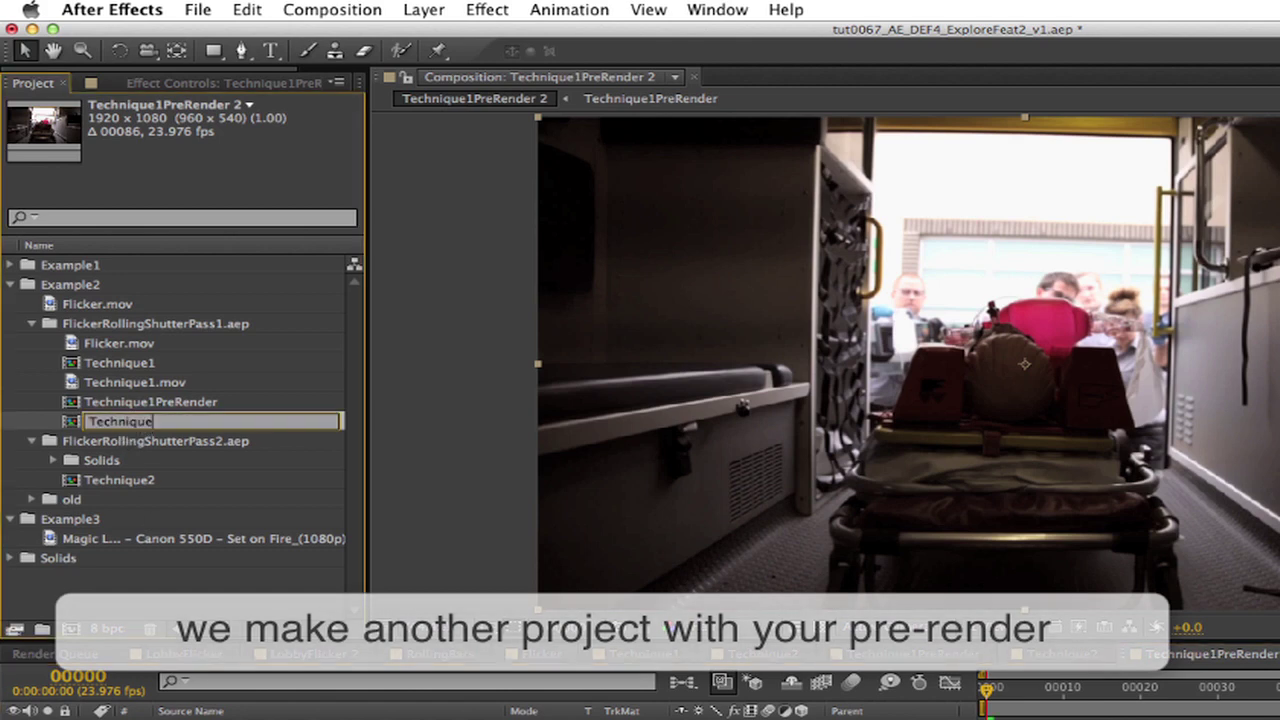
text(2)
key(Return)
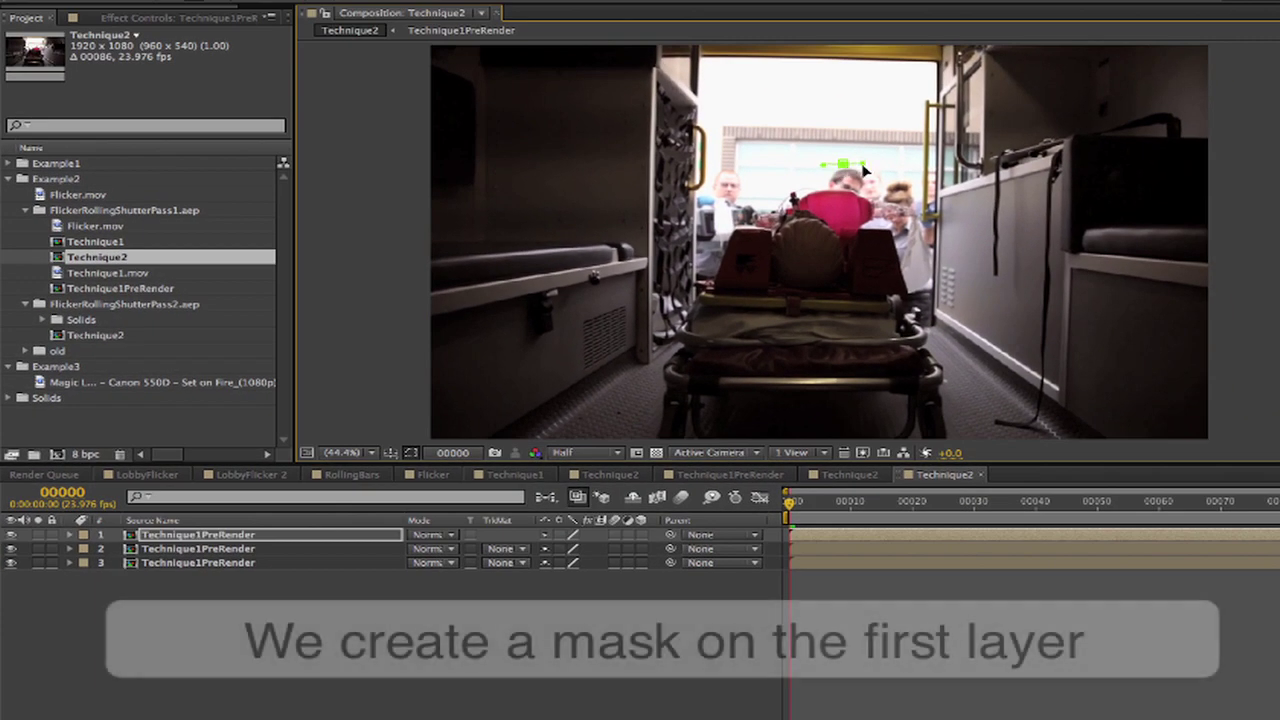
Step: Draw an arched mask on the top layer enclosing the ambulance stretcher
click(903, 183)
click(945, 220)
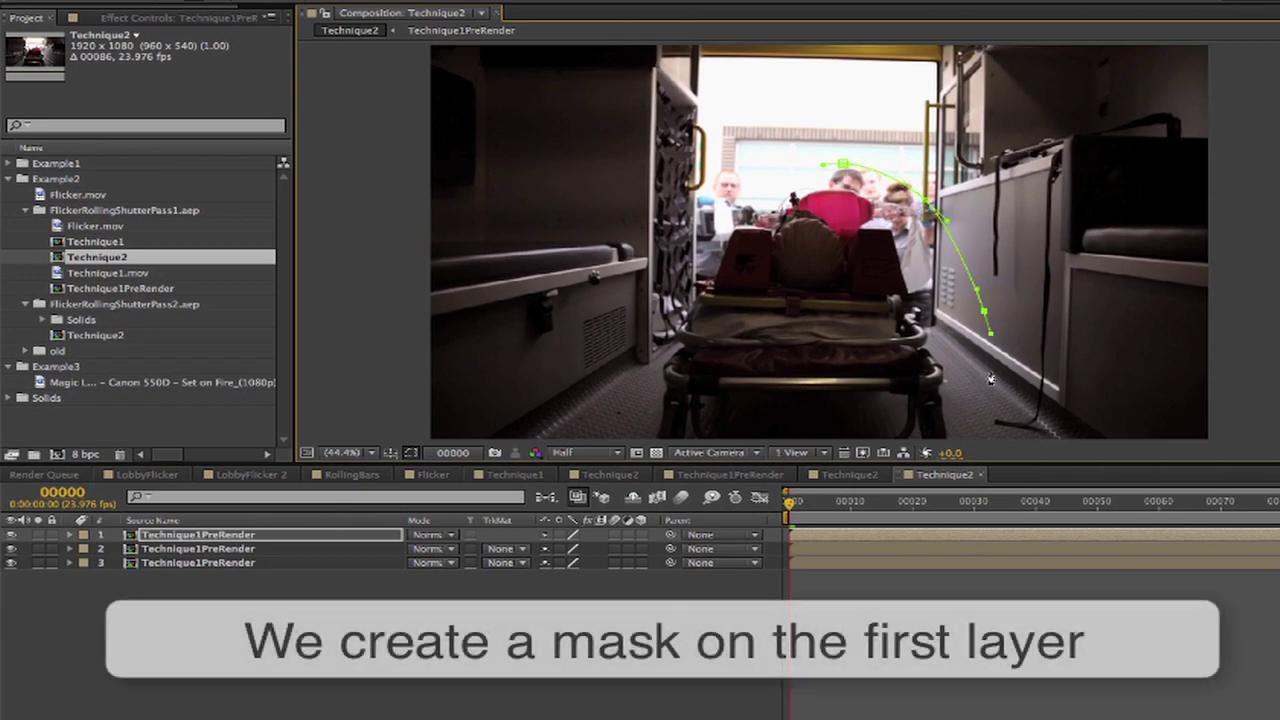
click(800, 437)
click(621, 432)
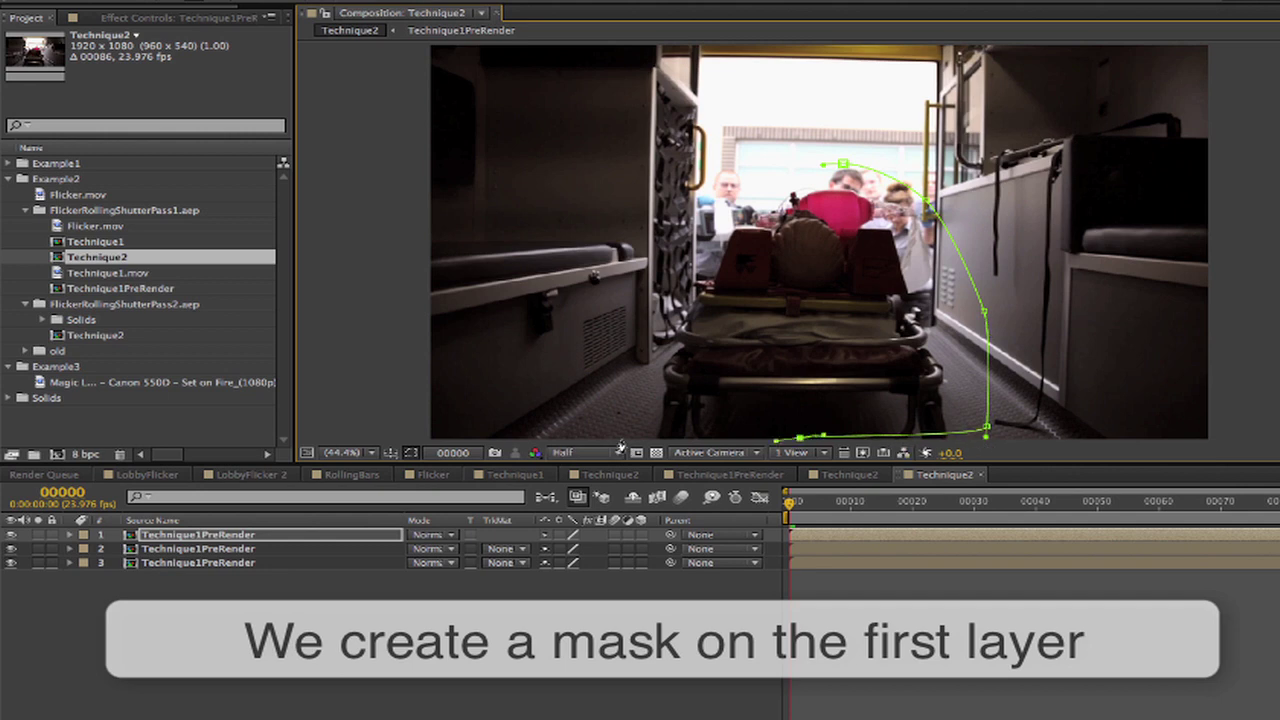
click(614, 398)
click(636, 276)
click(668, 236)
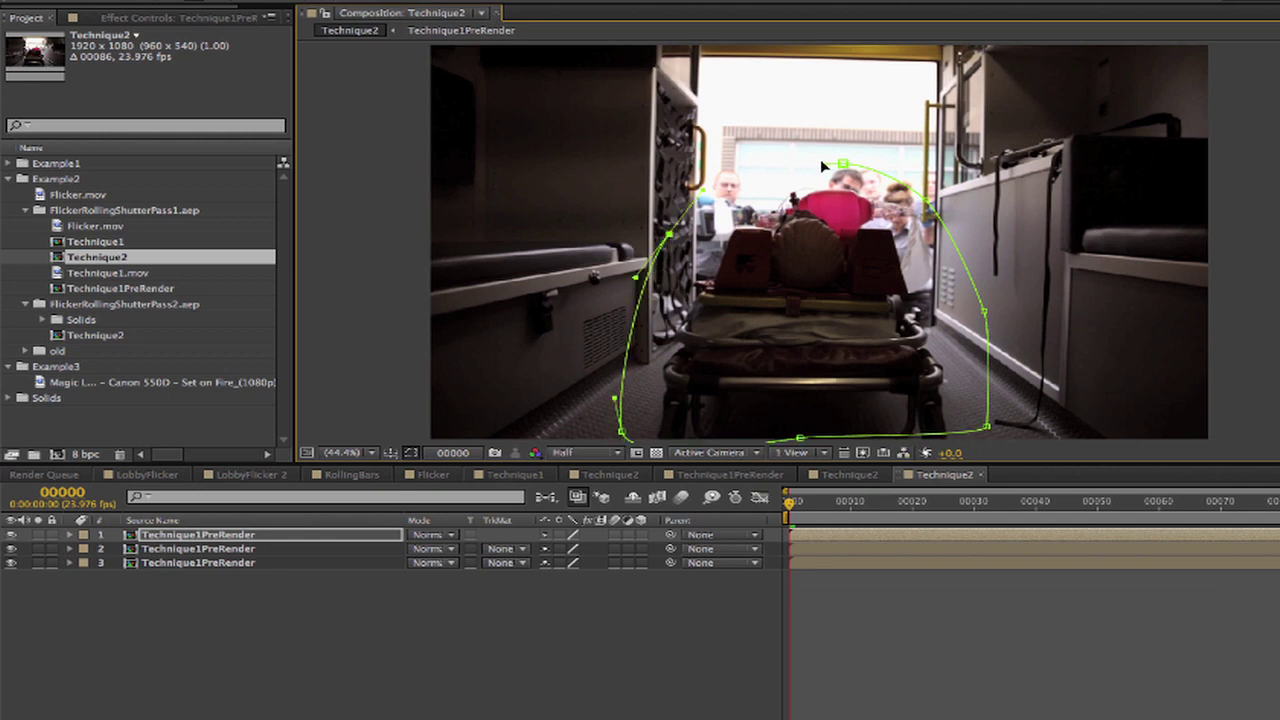
click(752, 175)
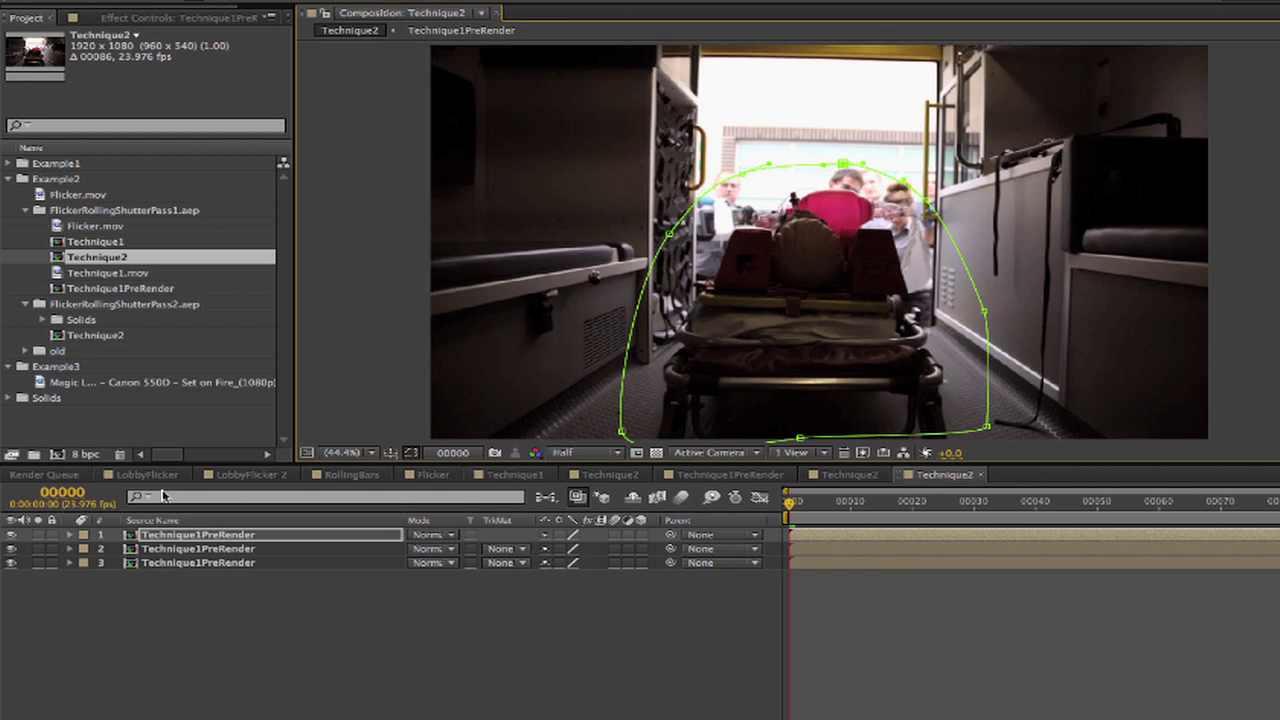
Step: Colour Mask 1 red and expand its properties in the timeline
click(69, 536)
click(85, 549)
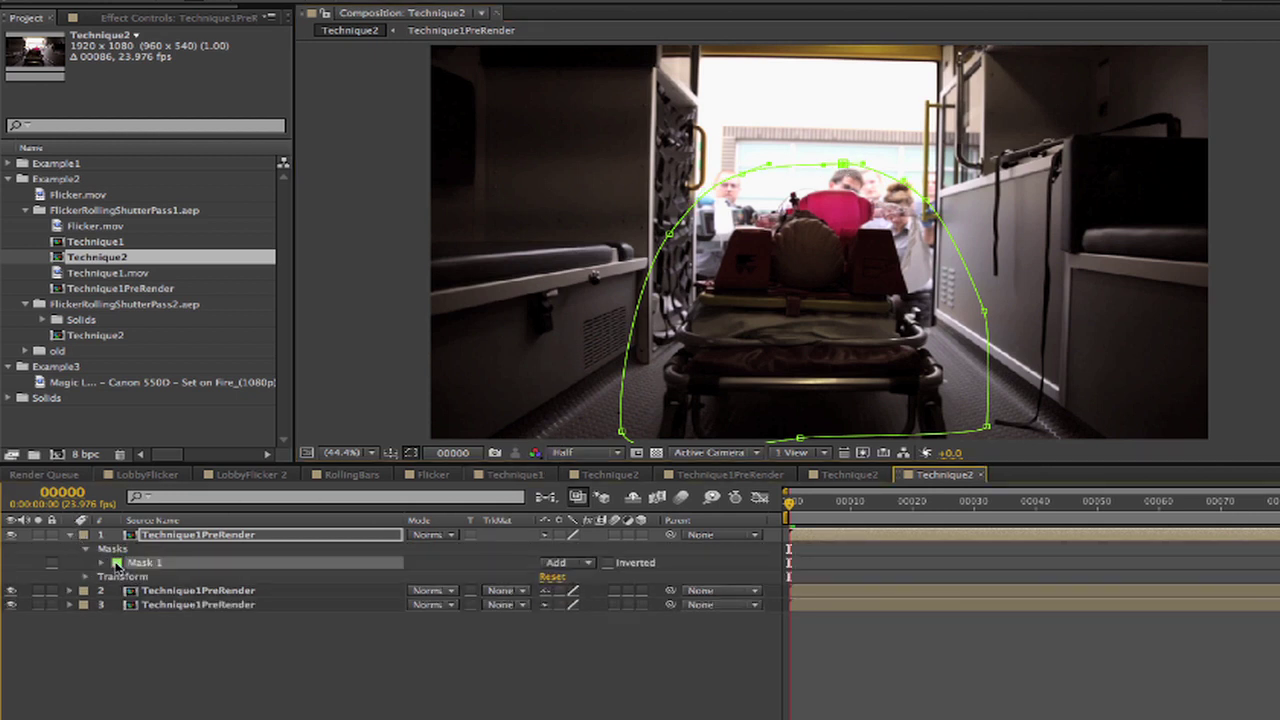
click(116, 562)
click(454, 231)
click(594, 224)
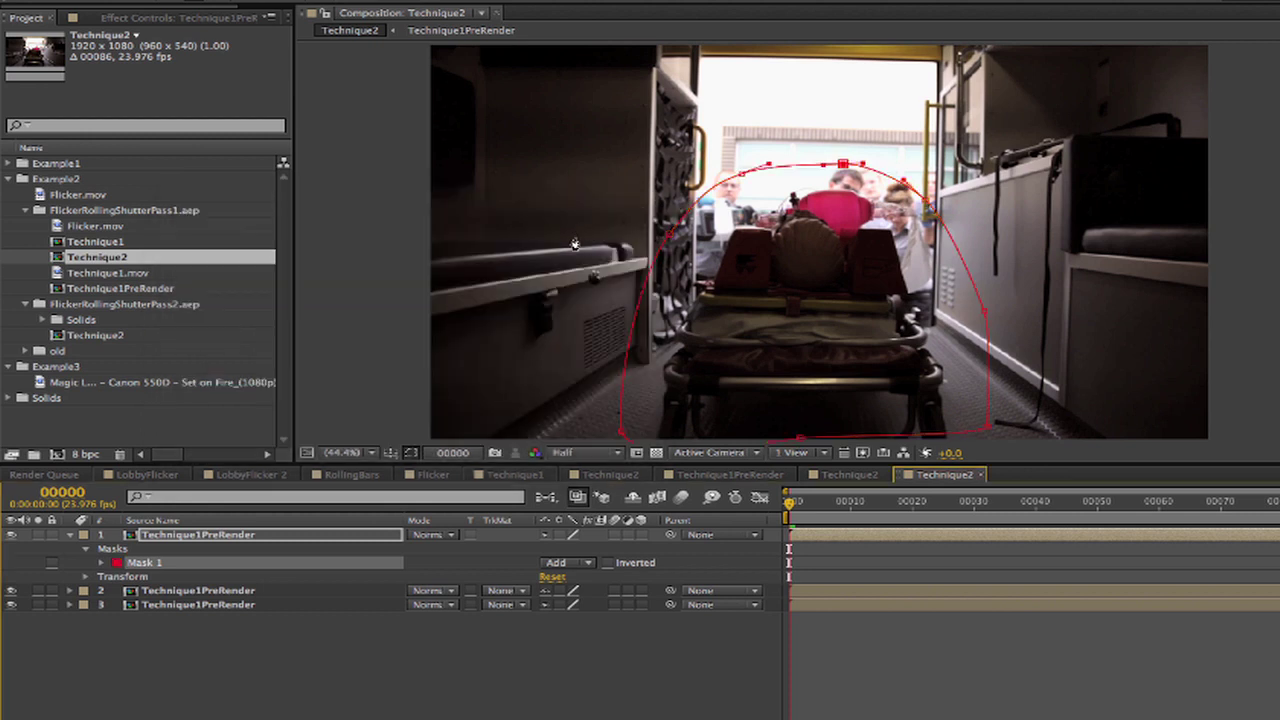
click(101, 563)
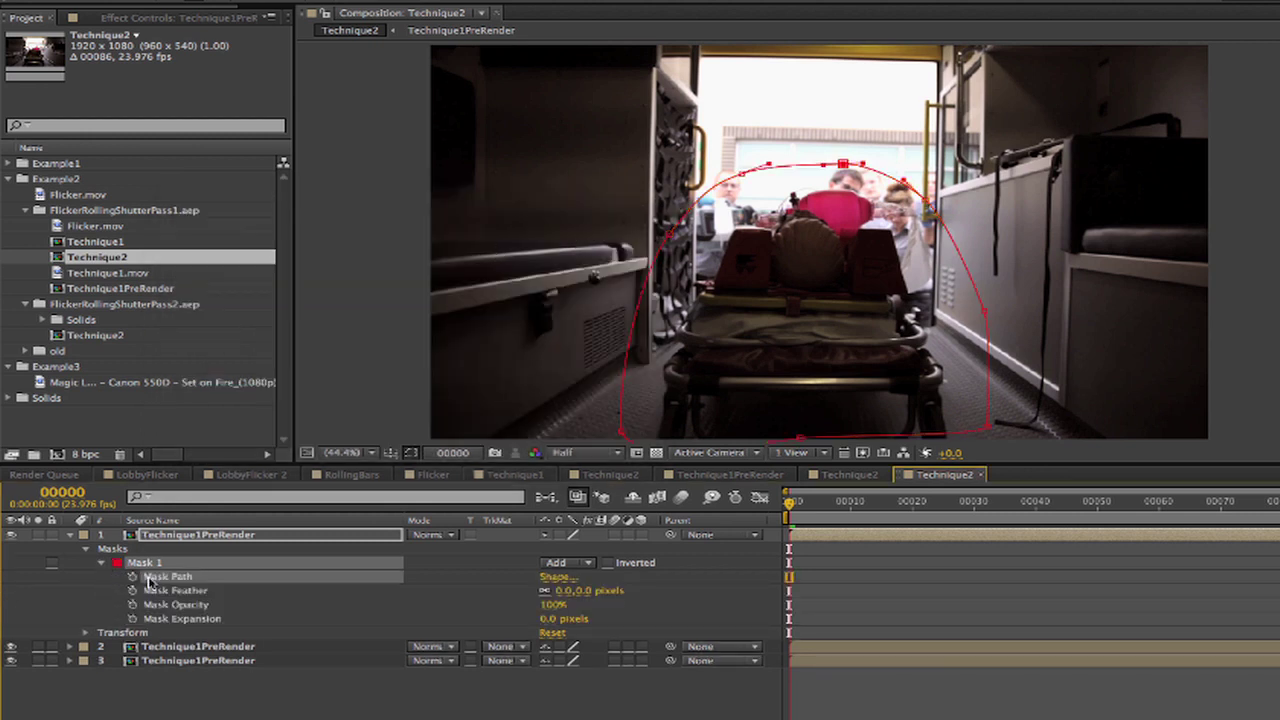
Step: Enable Mask Path keyframing and reshape the mask around the stretcher at frame 12
click(190, 590)
drag(790, 510, 863, 505)
drag(843, 164, 858, 166)
drag(994, 438, 988, 435)
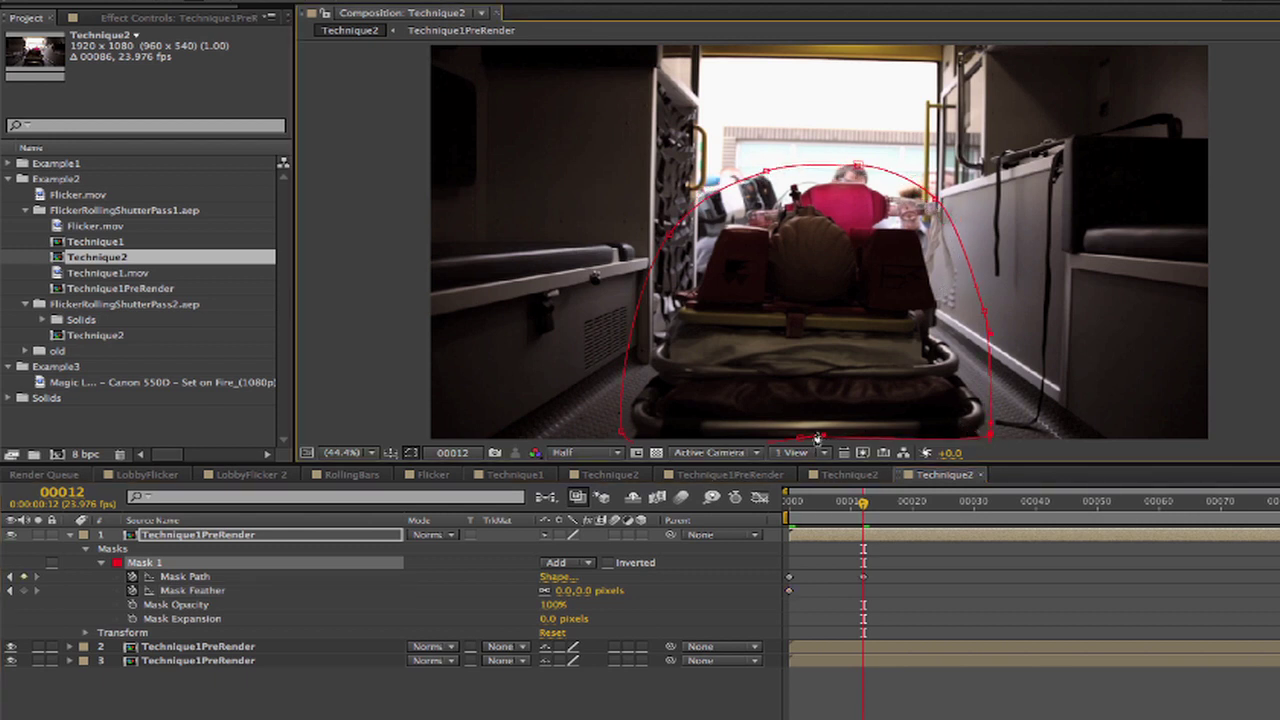
Step: Reshape the mask vertices to follow the stretcher at frames 25 and 34
drag(864, 505, 943, 505)
drag(945, 218, 988, 210)
drag(621, 434, 608, 425)
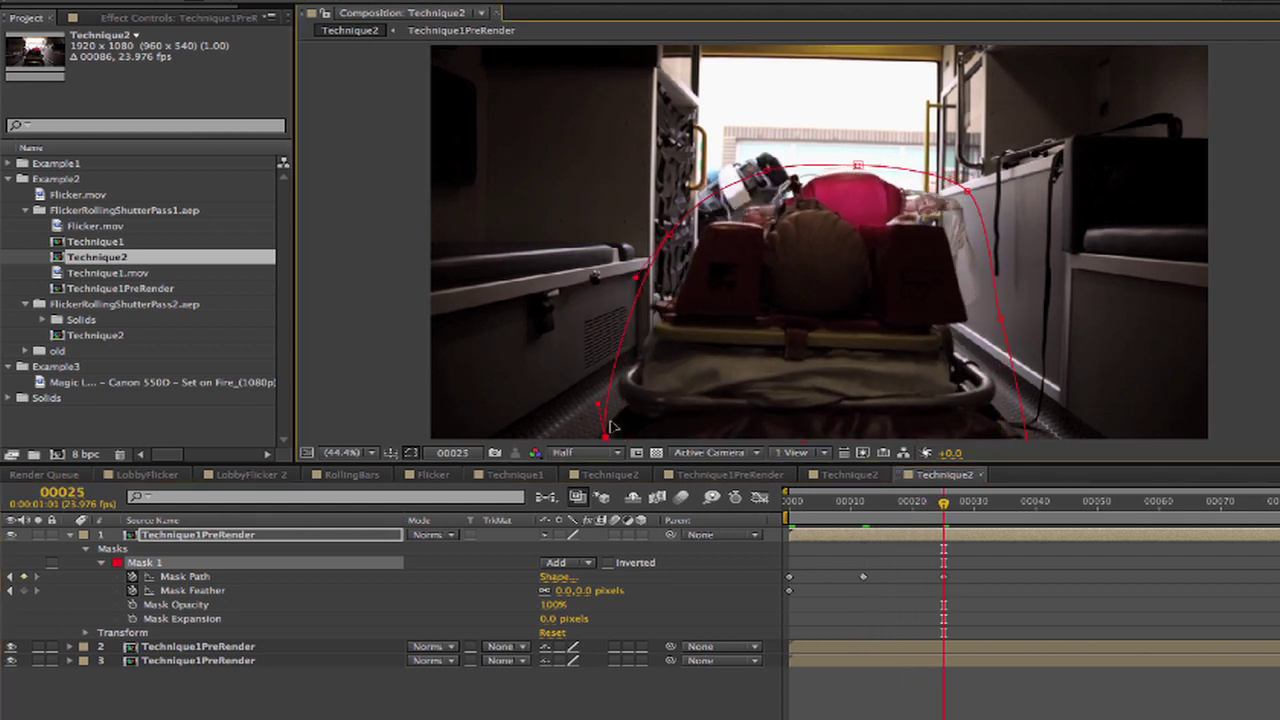
drag(669, 239, 677, 250)
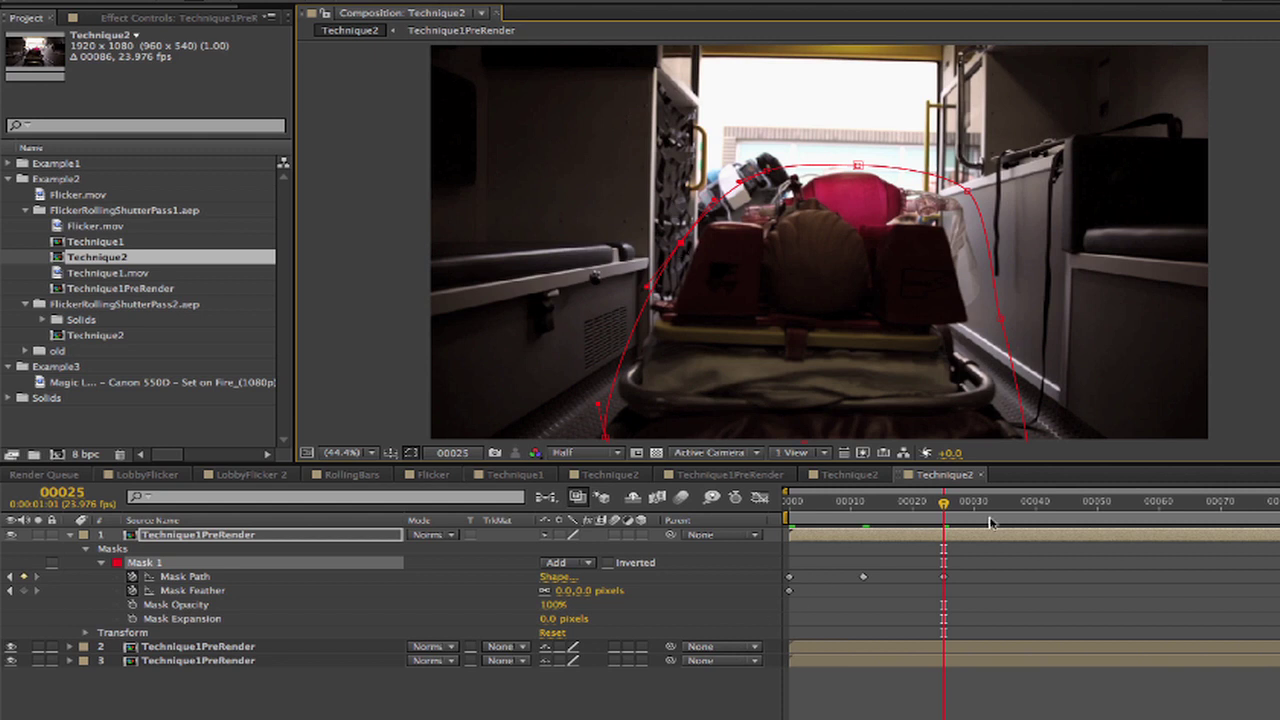
drag(946, 524, 1000, 520)
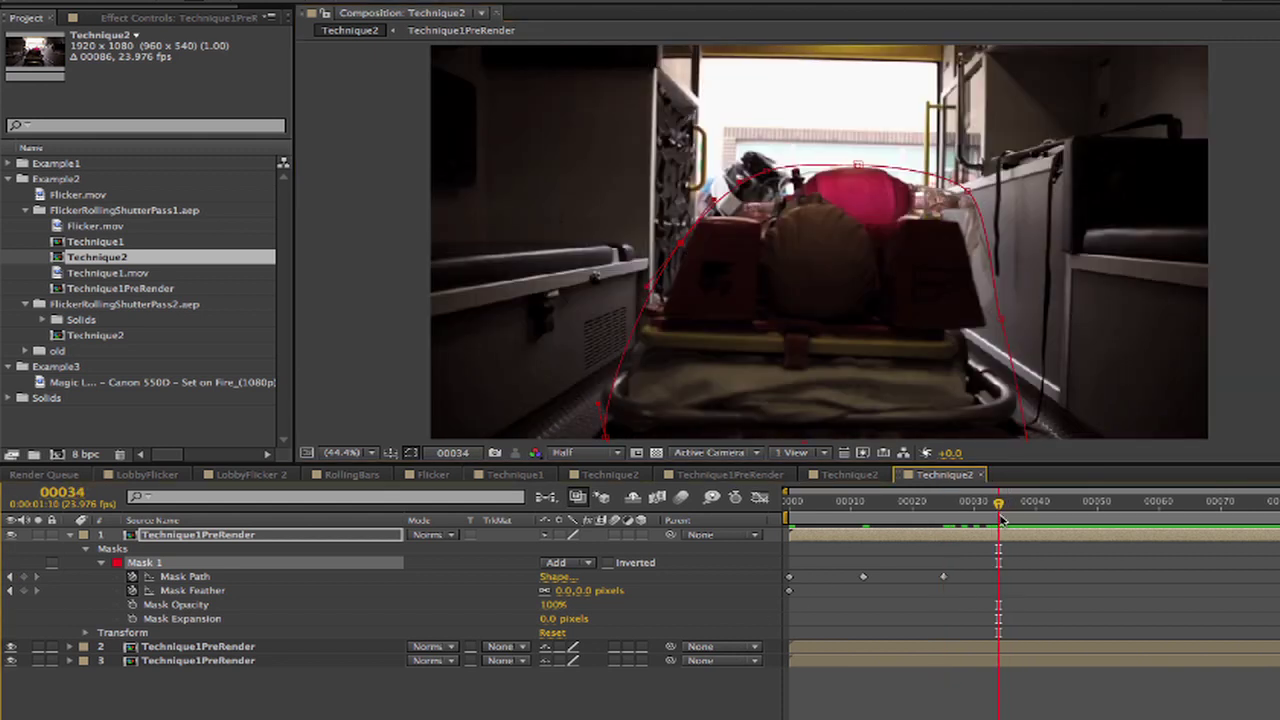
drag(968, 192, 988, 322)
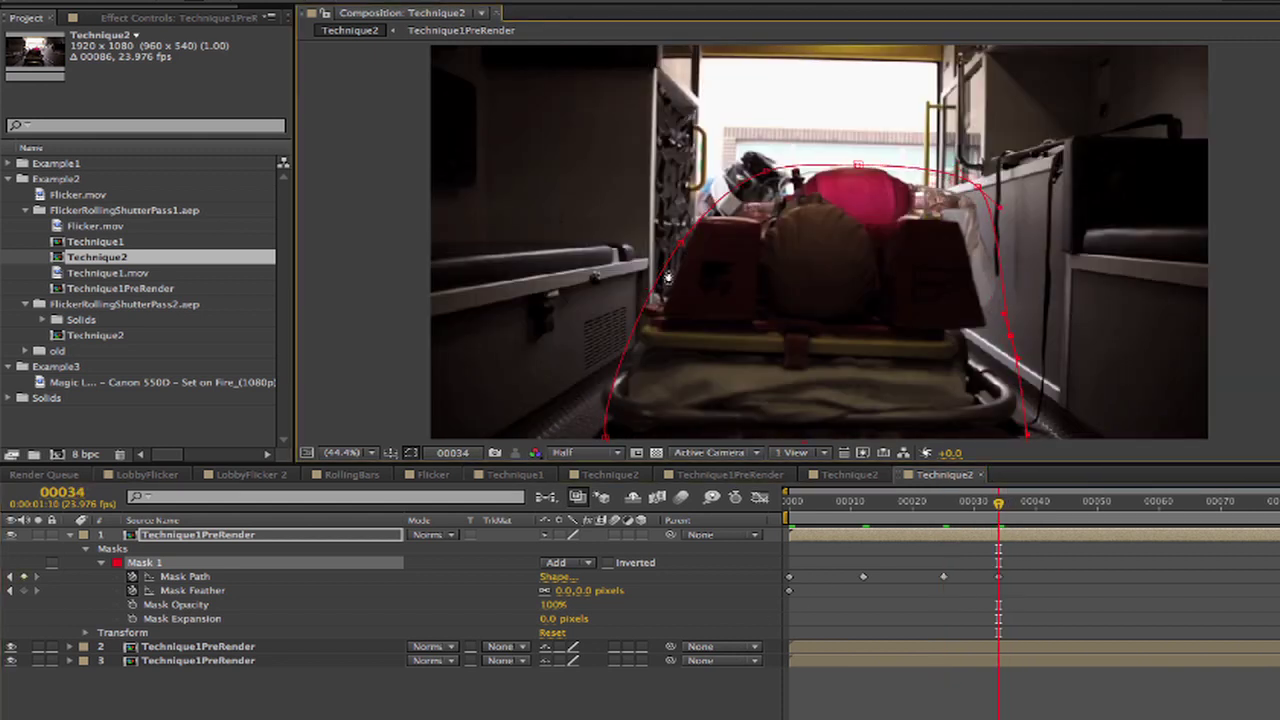
drag(667, 278, 684, 235)
drag(603, 432, 592, 431)
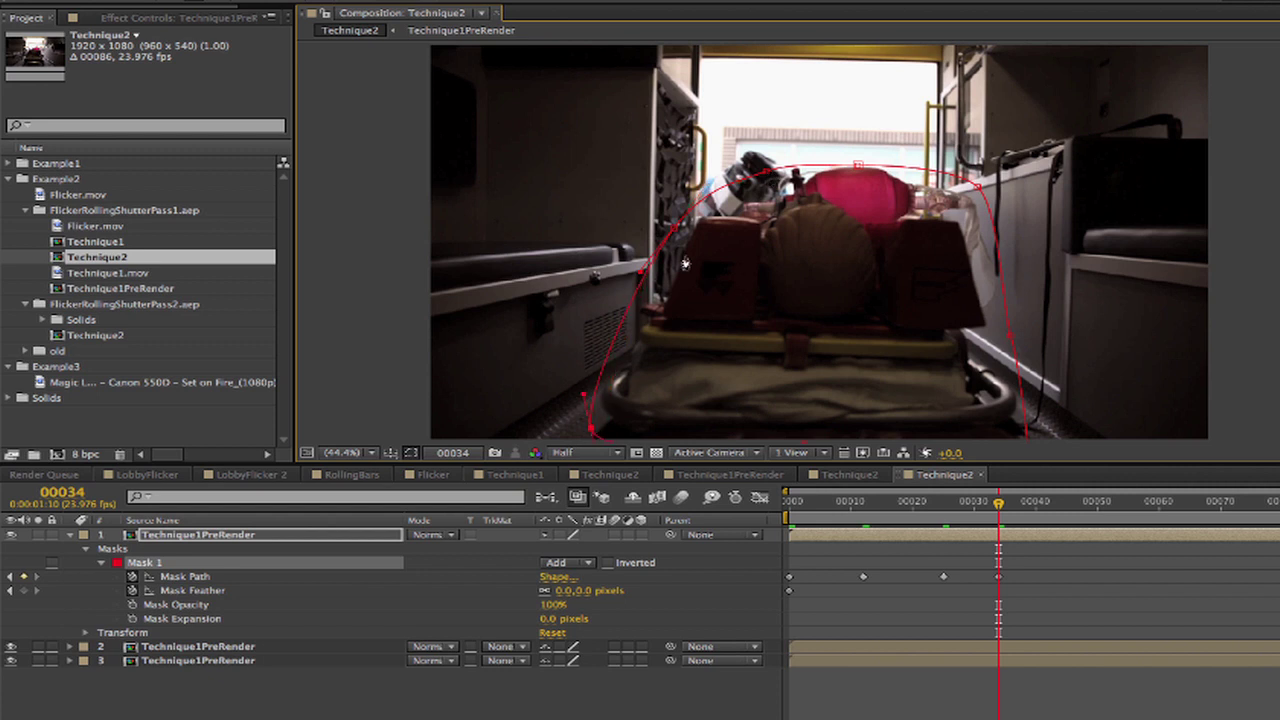
Step: Set Mask 1's feather to 90 pixels at the first frame
key(Home)
click(561, 590)
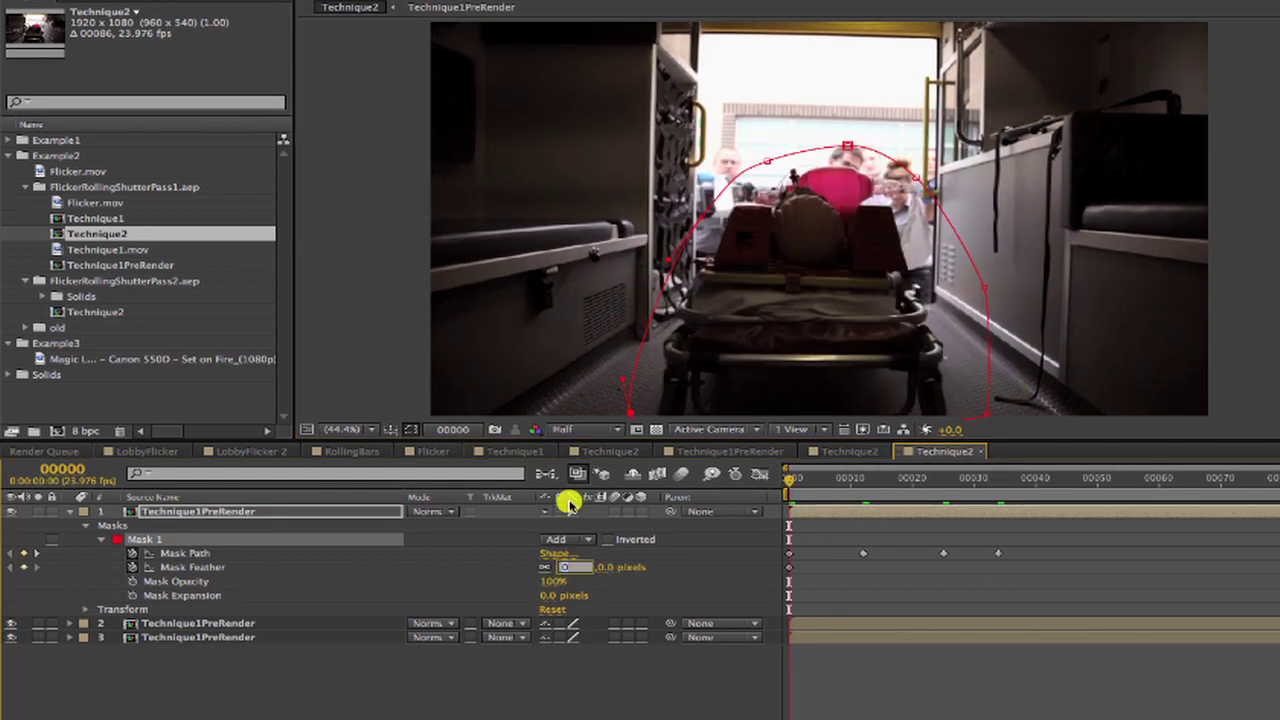
text(90)
key(Return)
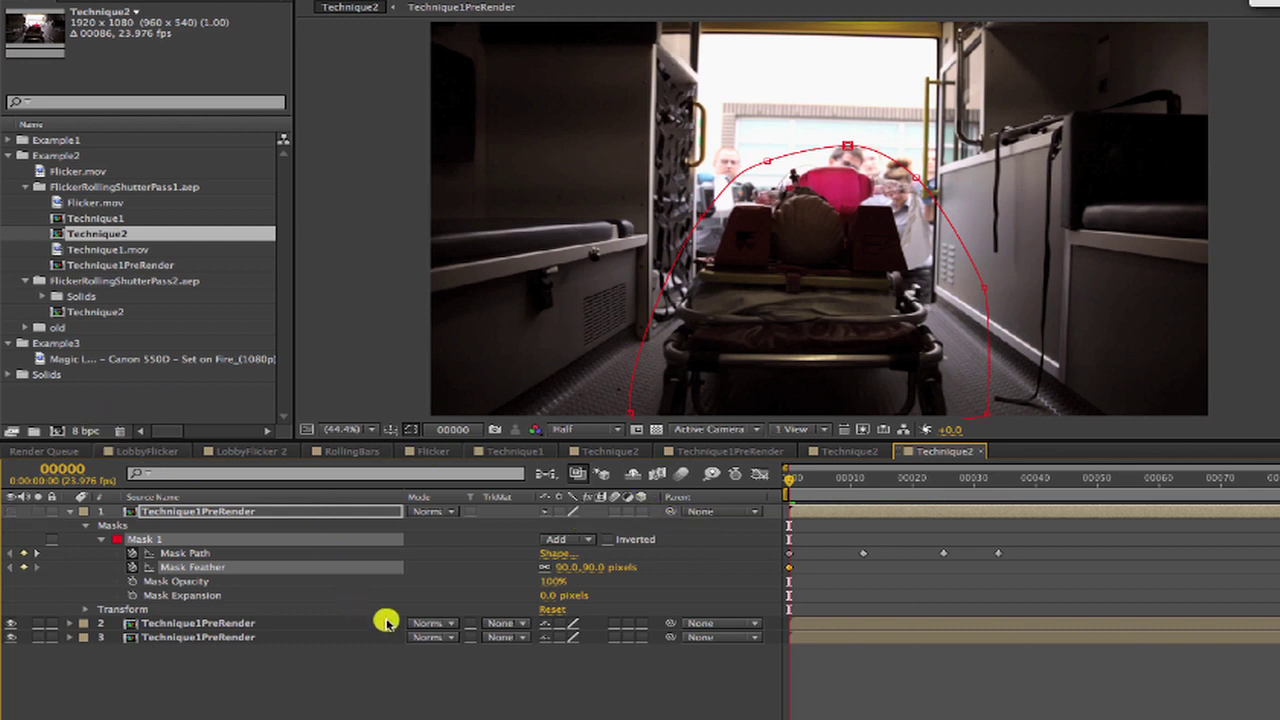
Step: Make layer 2 use an Alpha Inverted Matte and verify by toggling layer 3's visibility
click(503, 624)
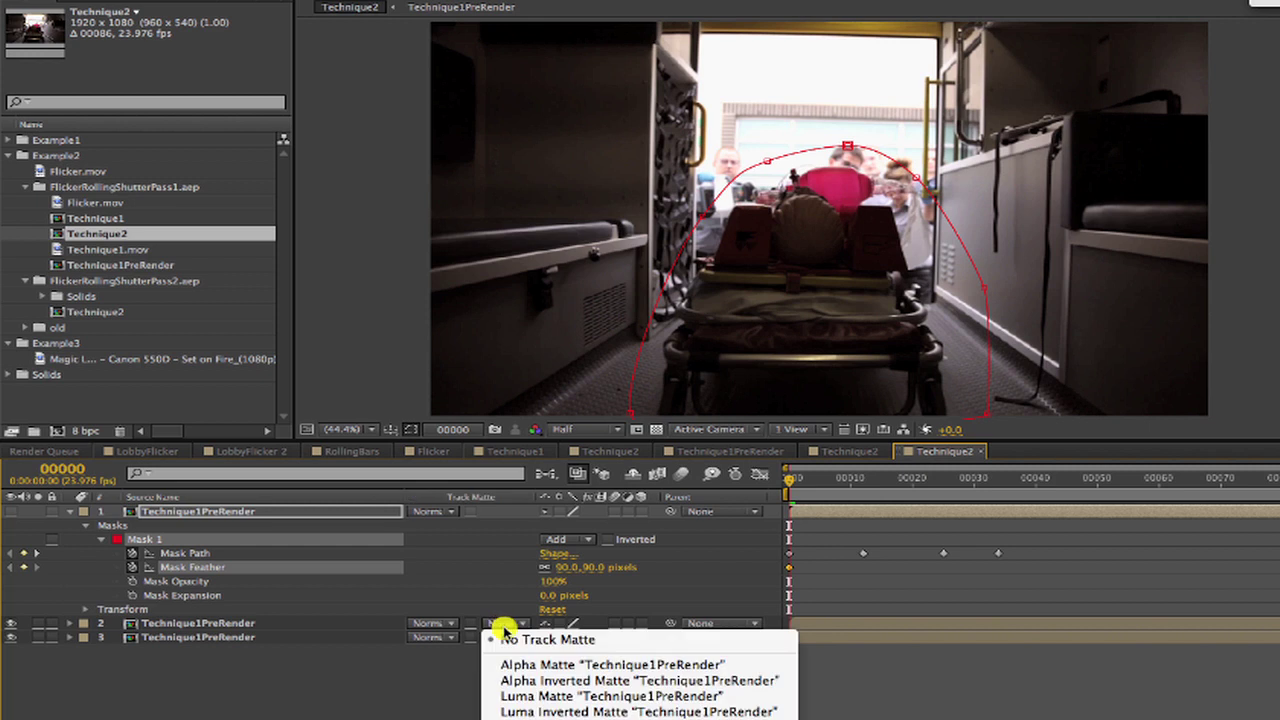
click(510, 681)
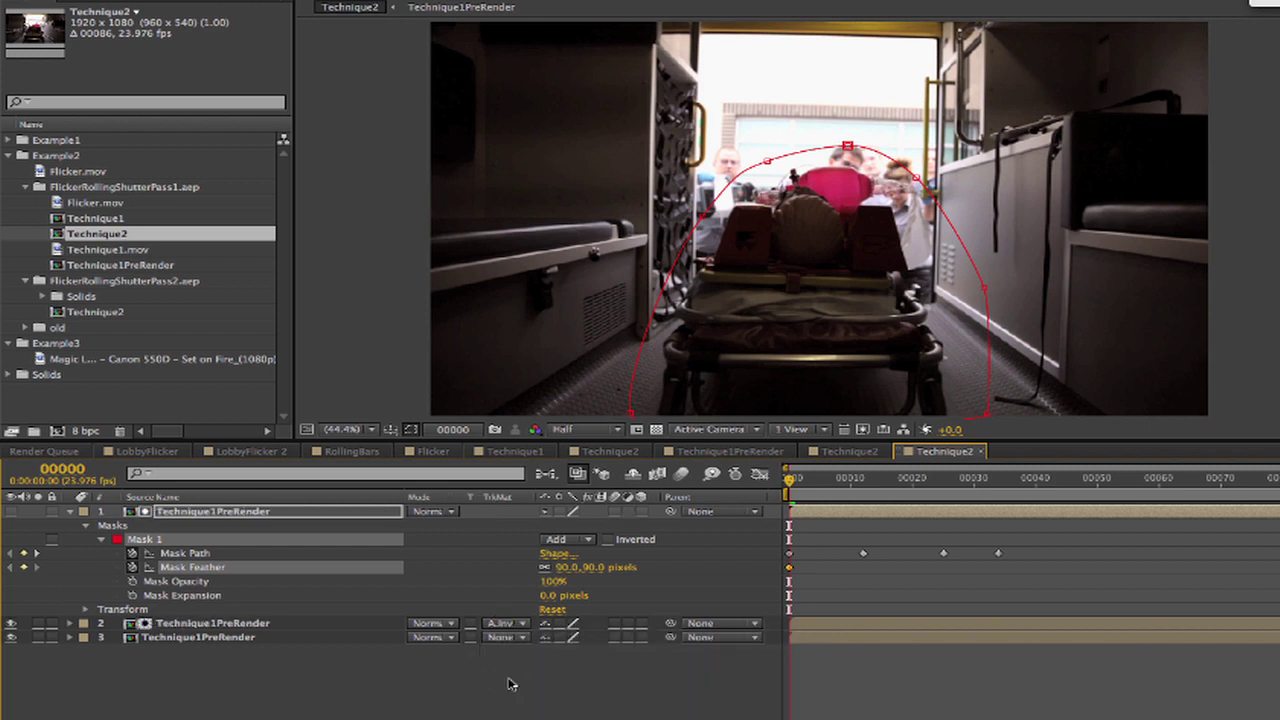
click(11, 637)
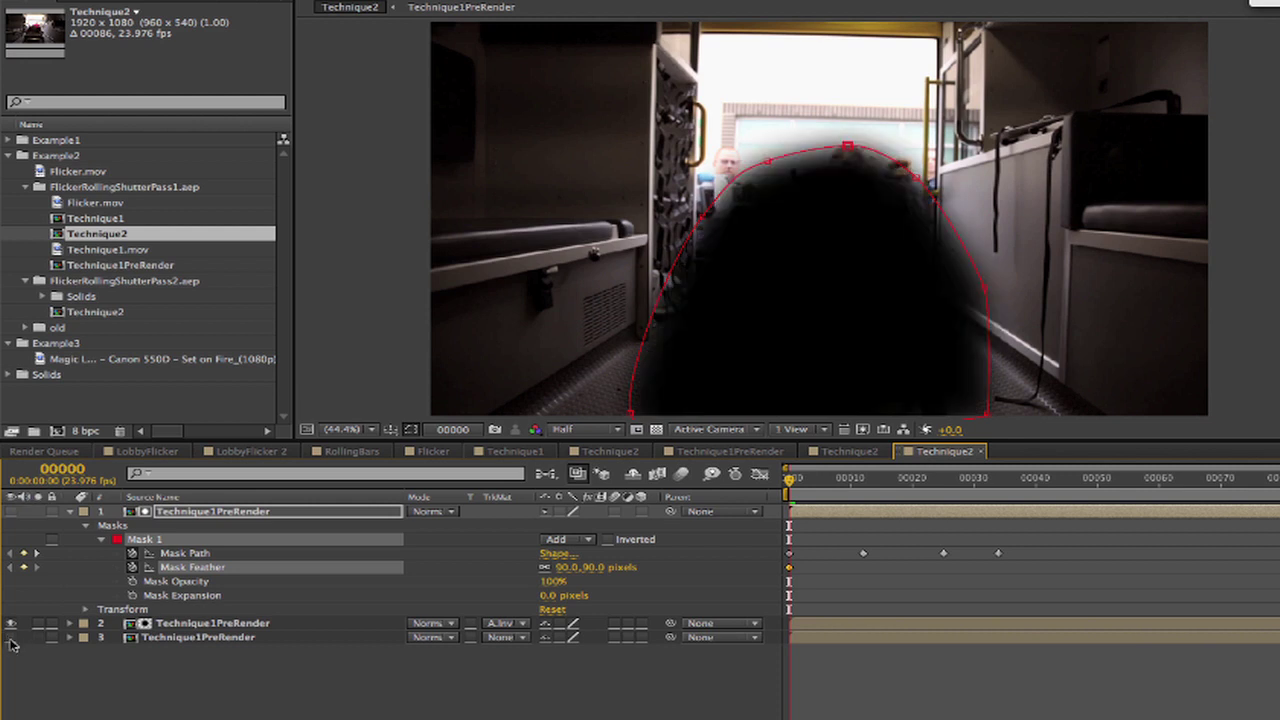
click(11, 639)
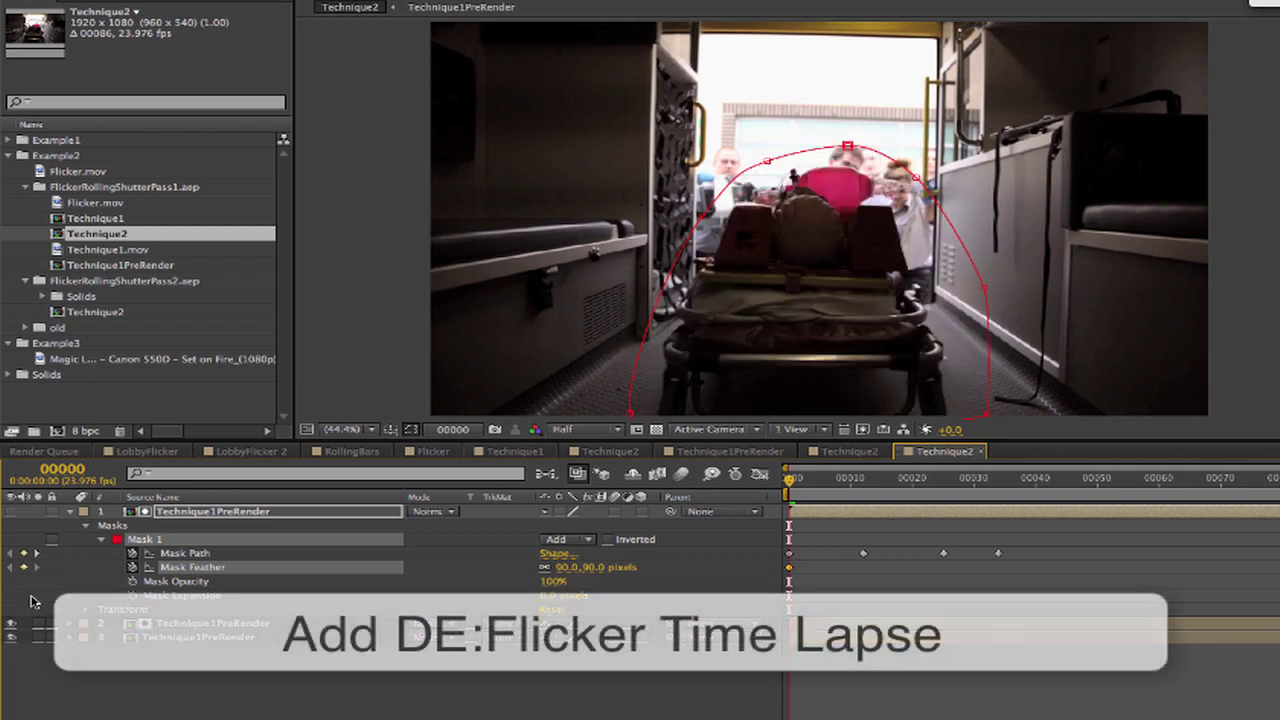
click(268, 524)
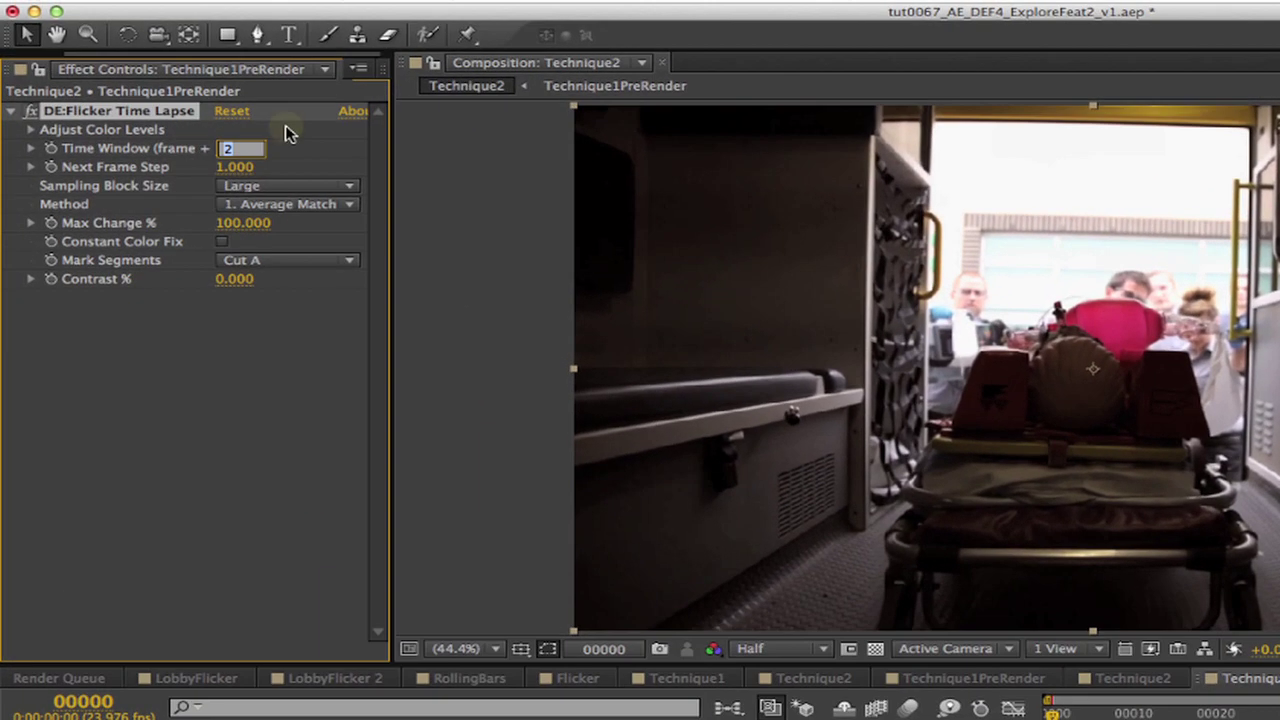
Step: Set DE:Flicker Time Lapse to Time Window 4 with the 4. Frame Average method
text(4)
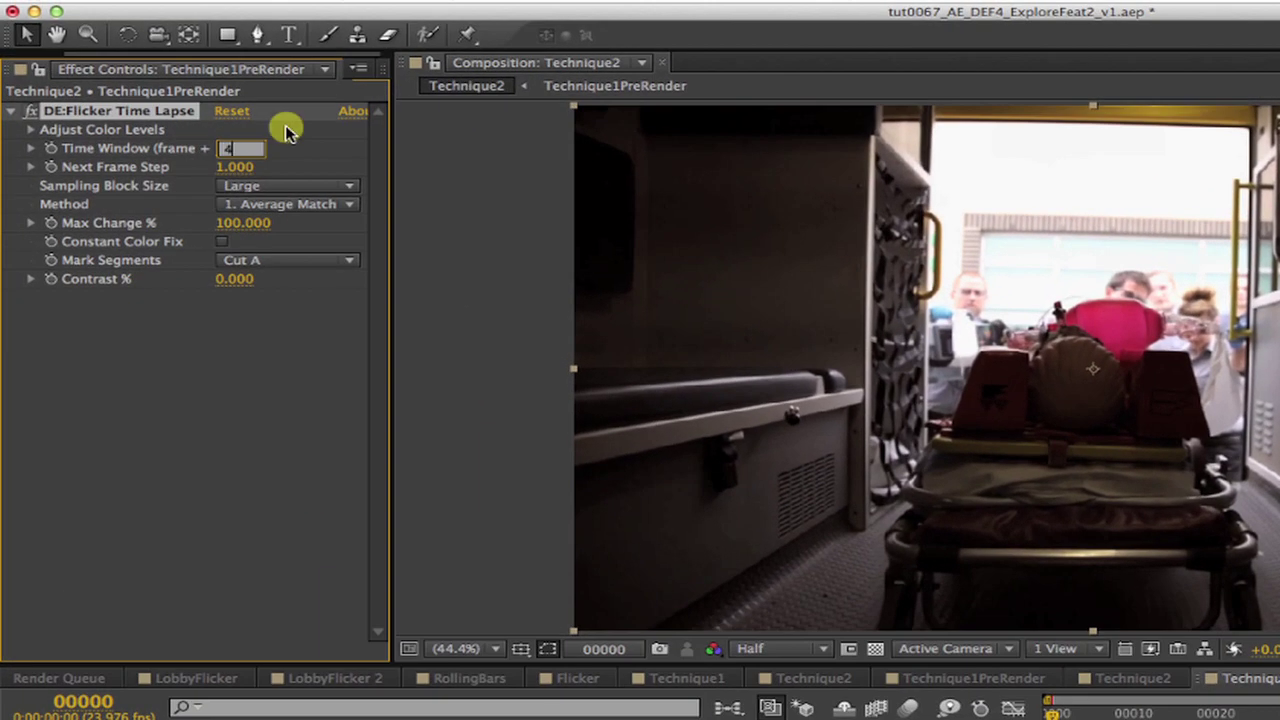
key(Return)
click(242, 167)
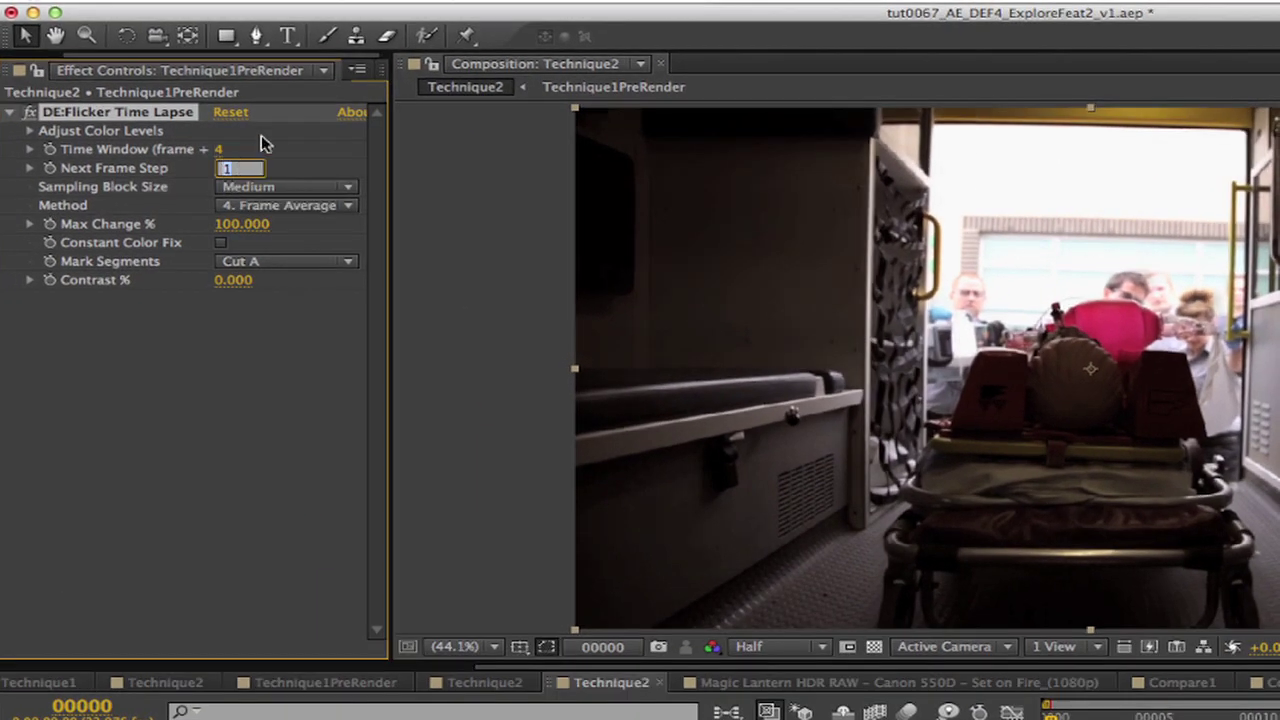
text(4)
key(Return)
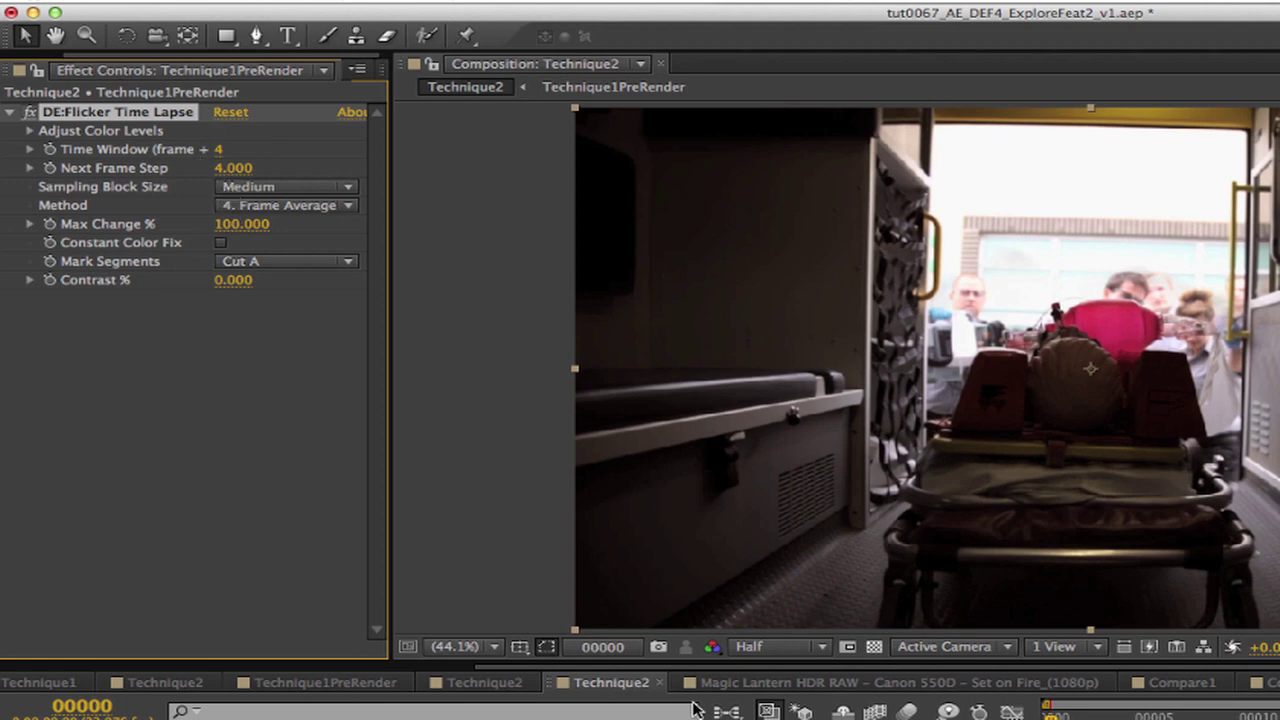
click(275, 213)
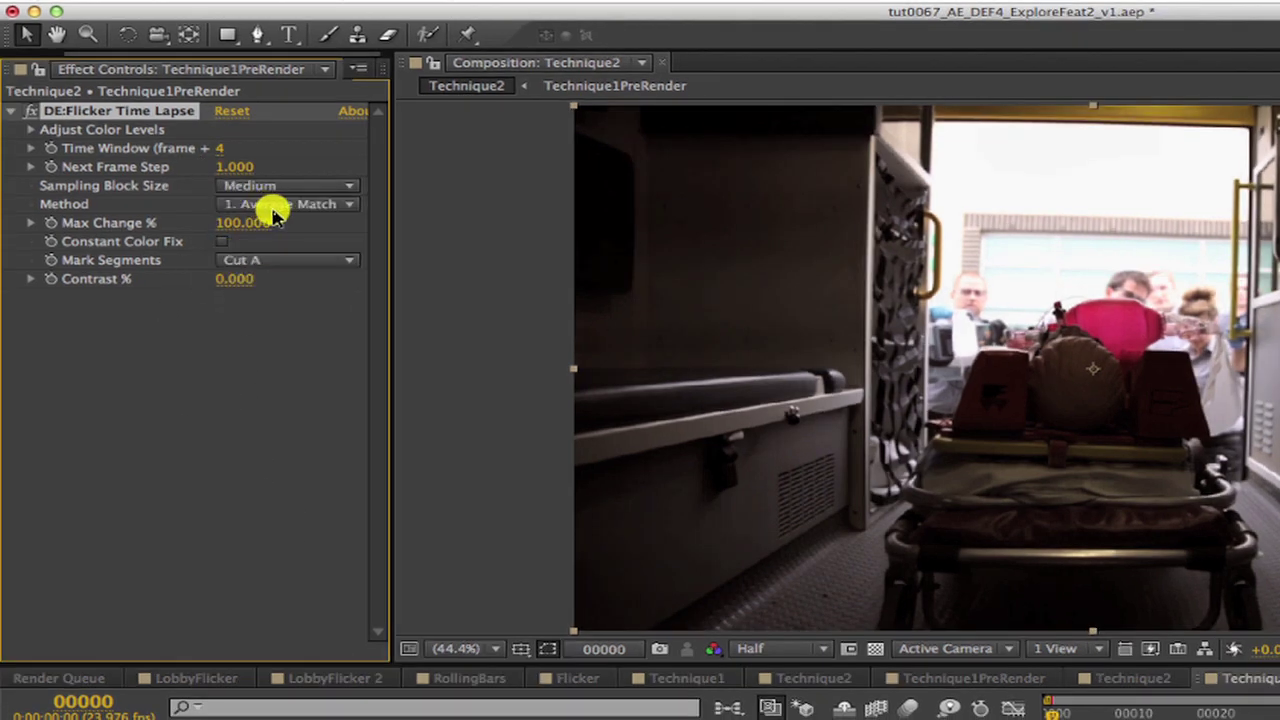
click(276, 203)
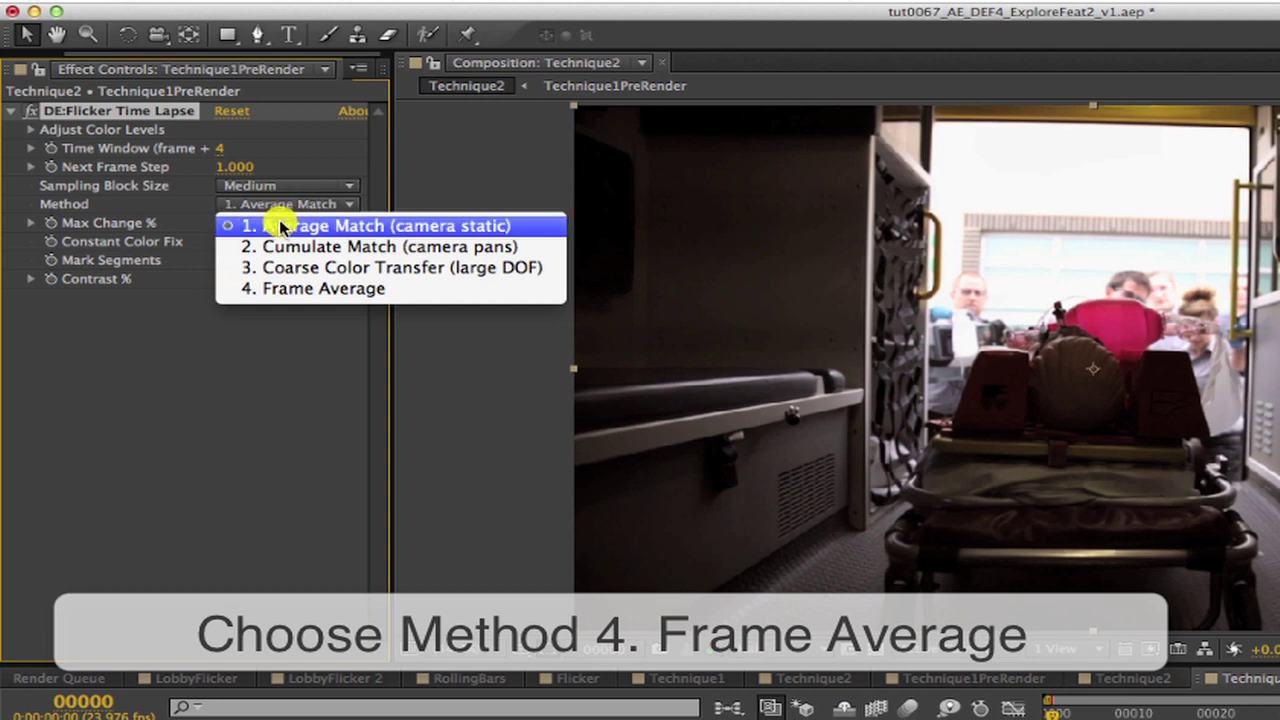
click(273, 287)
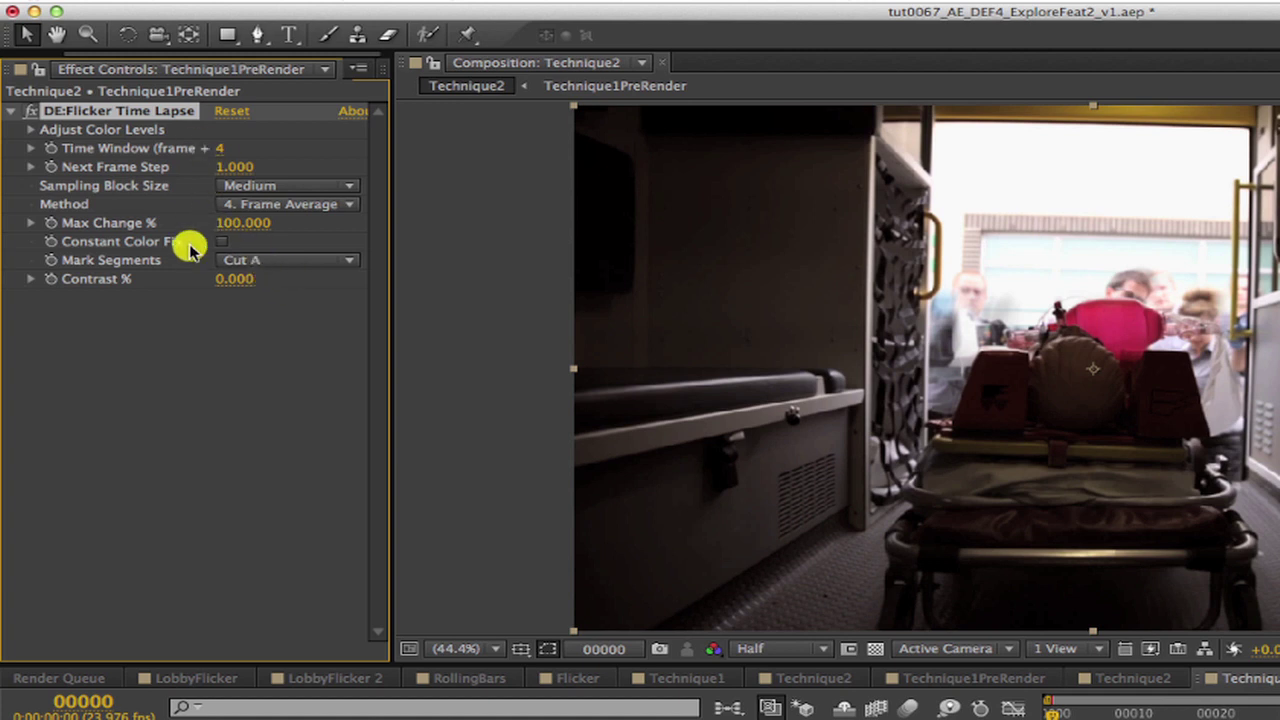
click(1008, 280)
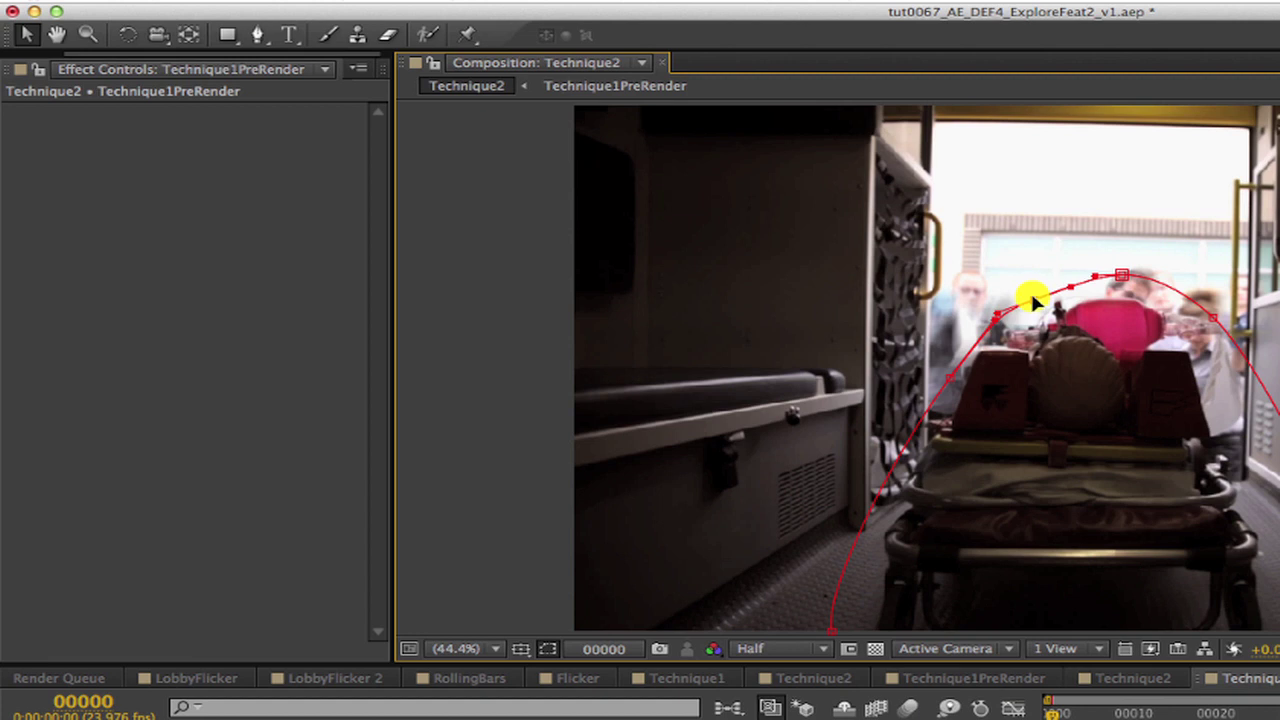
Step: Reshape the mask's upper curve to hug the stretcher at frame 0
mouse_move(1033, 300)
mouse_down()
mouse_move(1006, 251)
mouse_move(1040, 285)
mouse_up()
click(1136, 258)
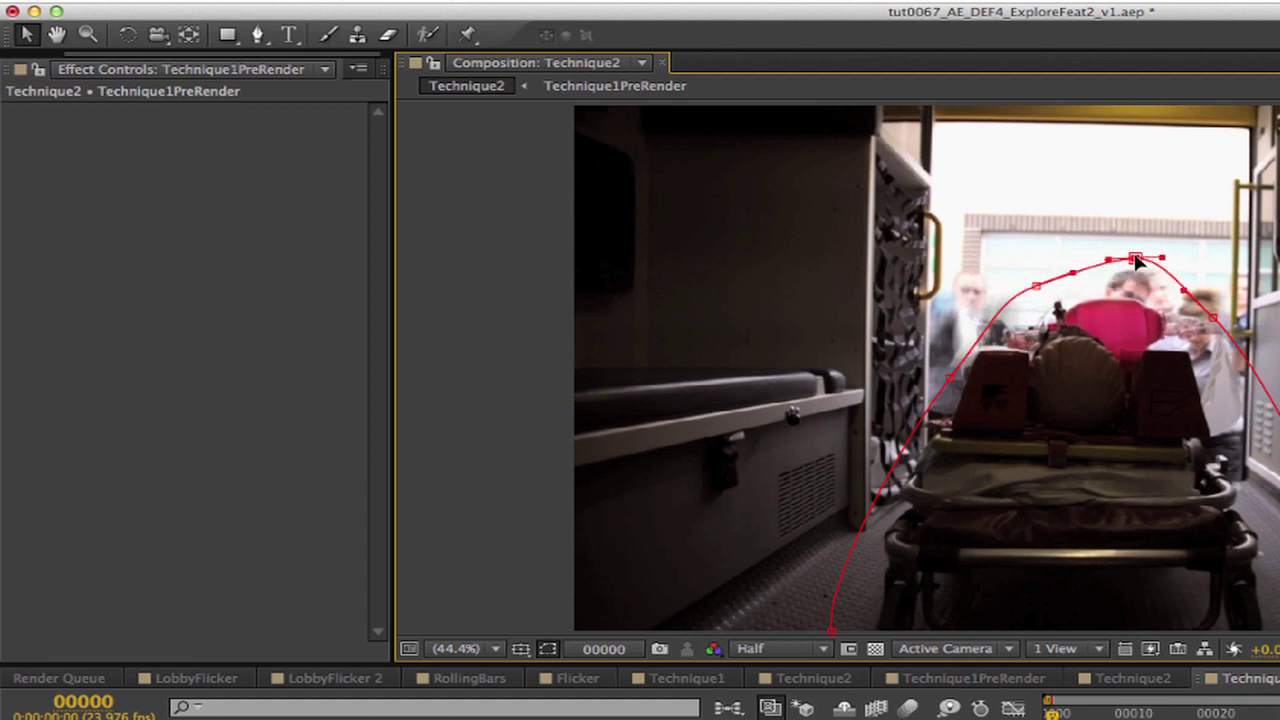
drag(1162, 258, 1222, 297)
drag(948, 378, 920, 296)
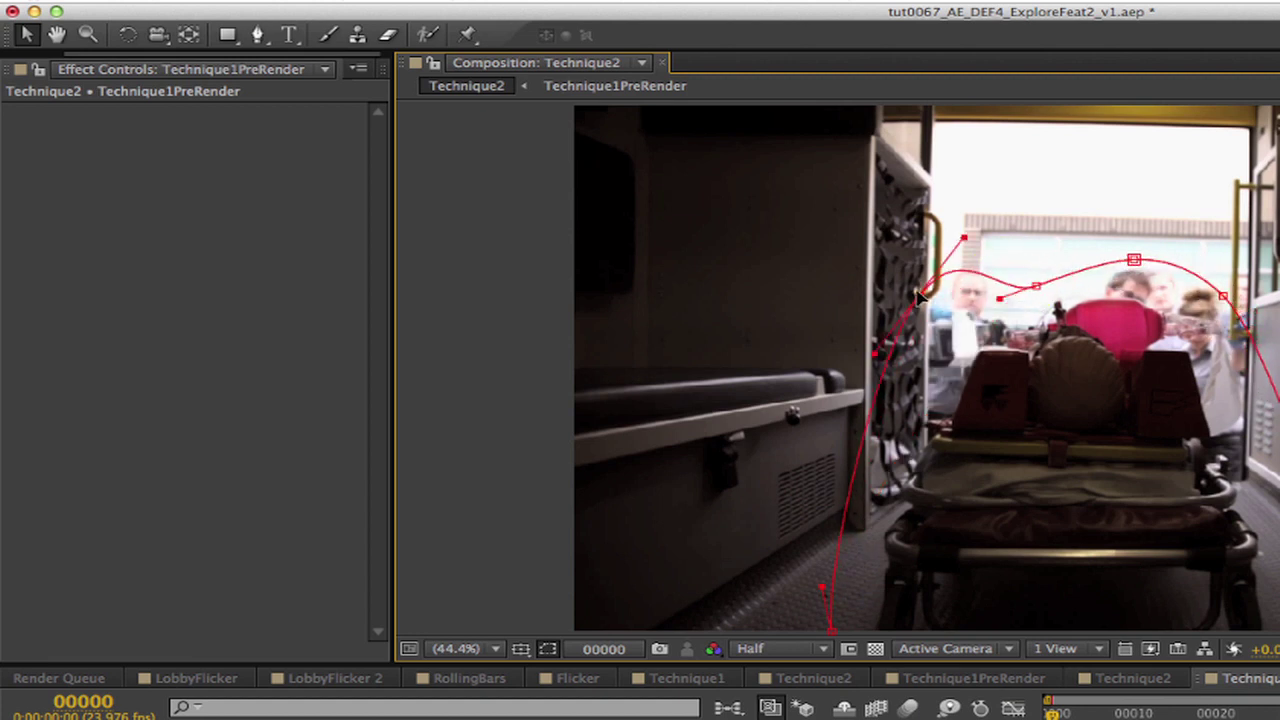
drag(1000, 298, 1010, 263)
Step: Refine the mask's top edge at frames 12 and 25 to track the stretcher
key(Page_Down)
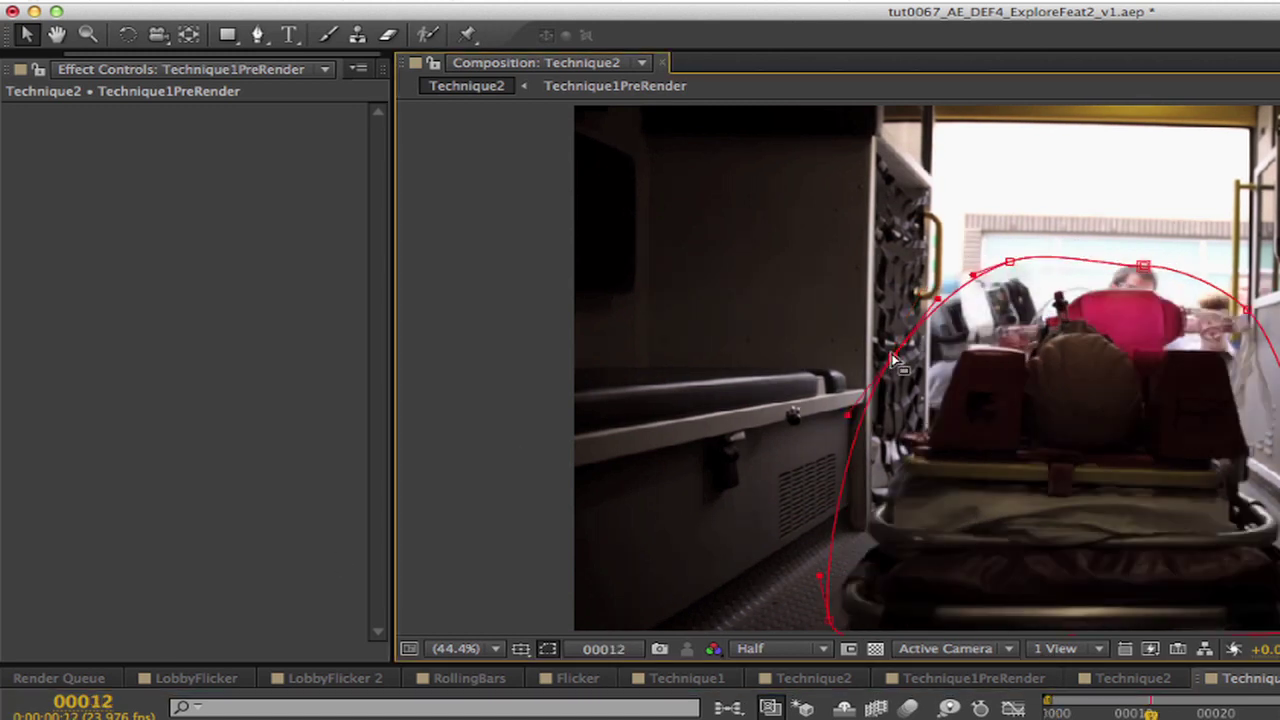
drag(1211, 257, 1185, 246)
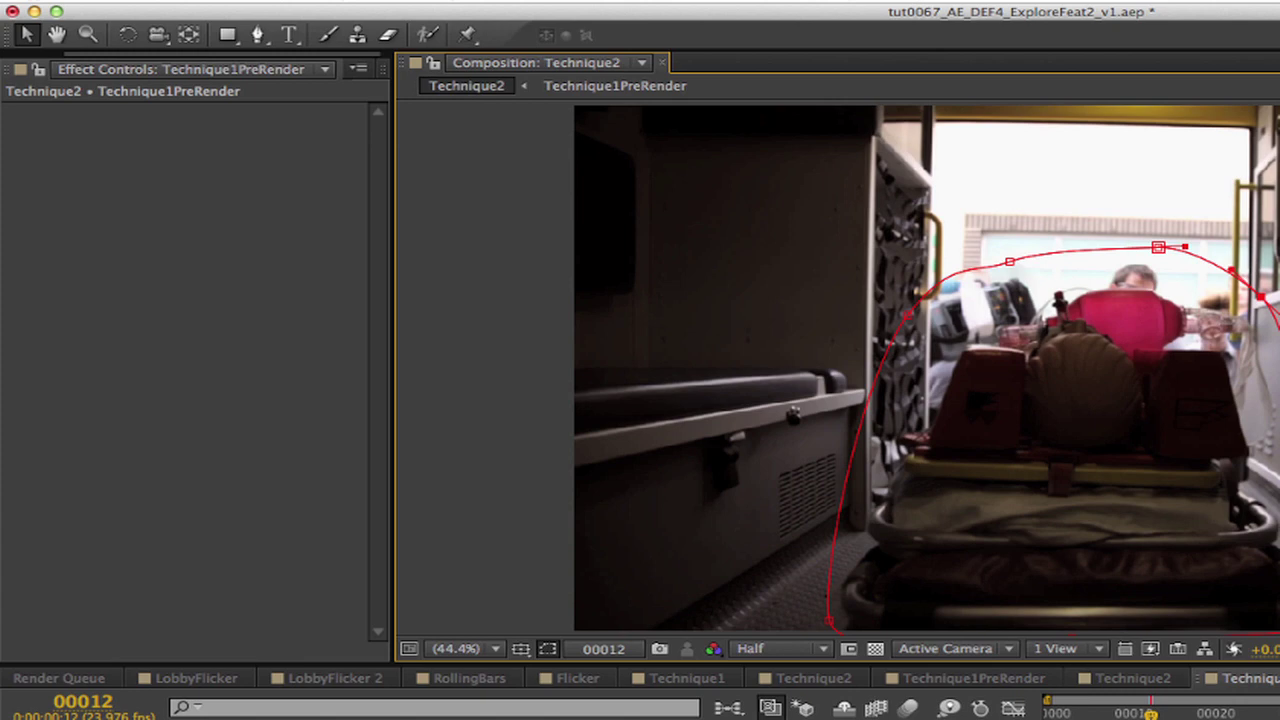
key(shift+Page_Down)
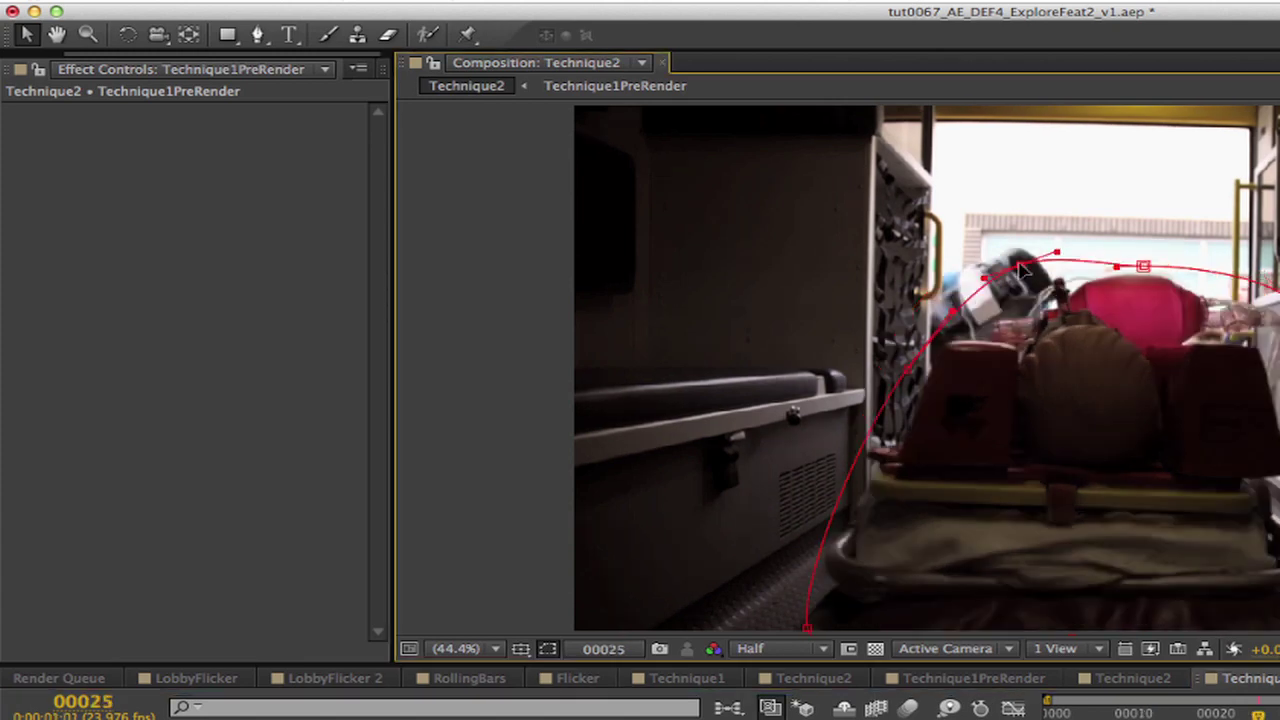
drag(950, 318, 1024, 252)
key(shift+Page_Down)
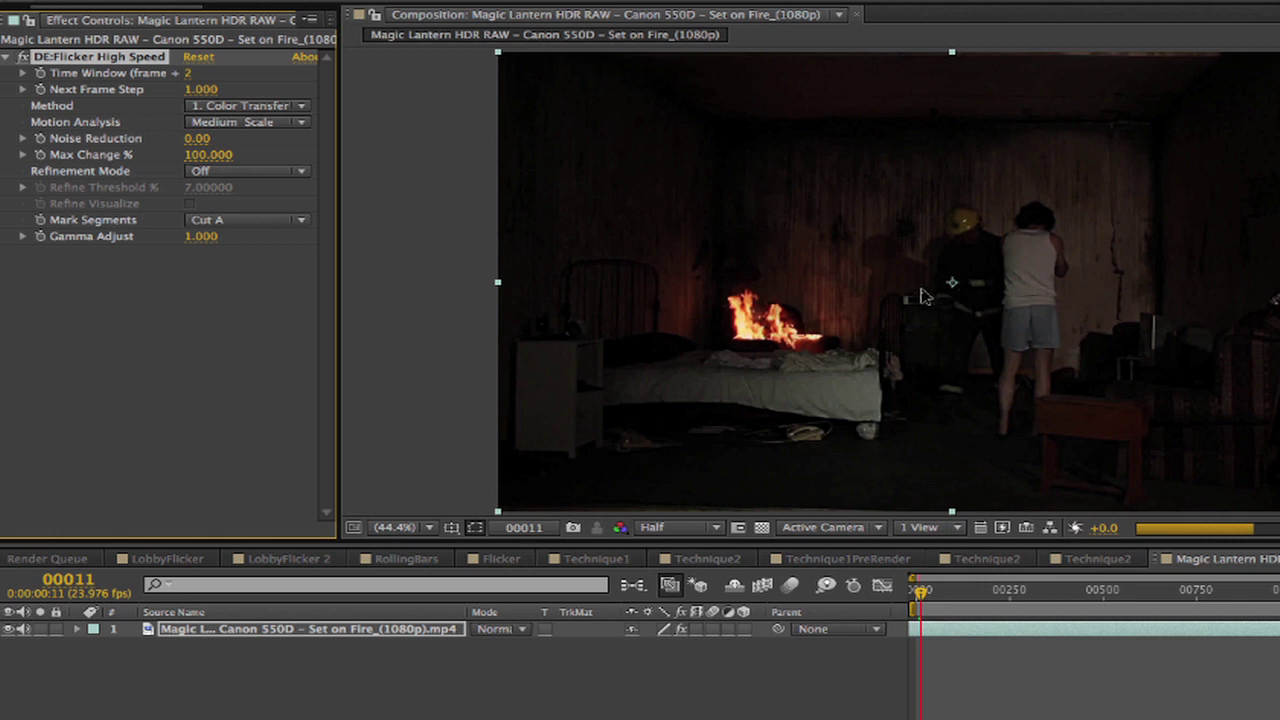
Step: Set the fire clip's flicker method to 6. Alternate (period 2) and raise its brightness
key(Page_Down)
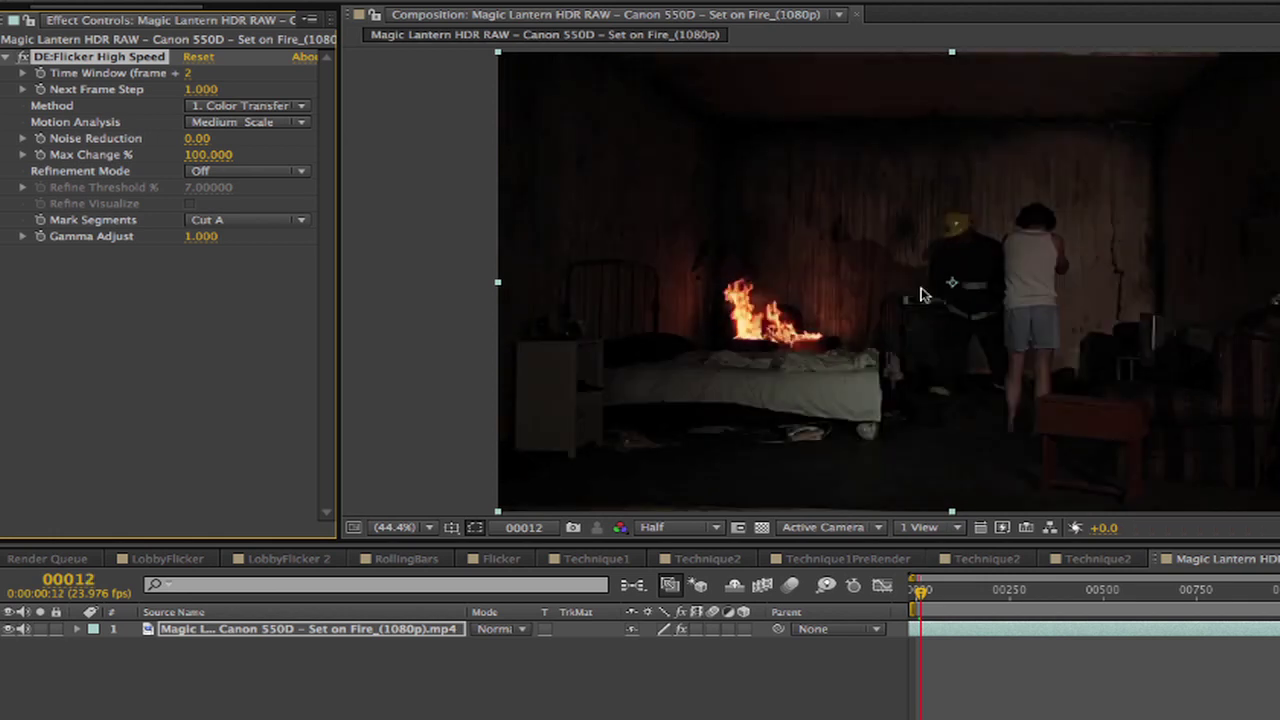
click(244, 108)
click(256, 216)
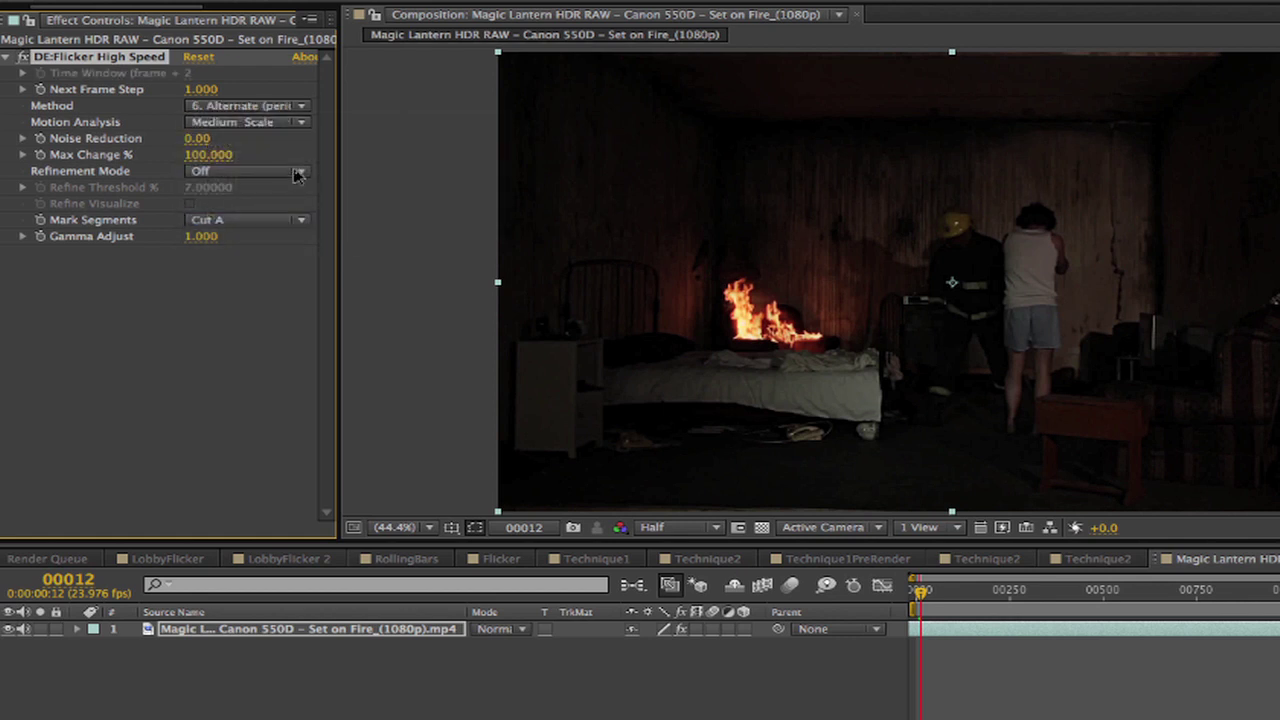
key(Page_Down)
key(Page_Down)
key(Page_Down)
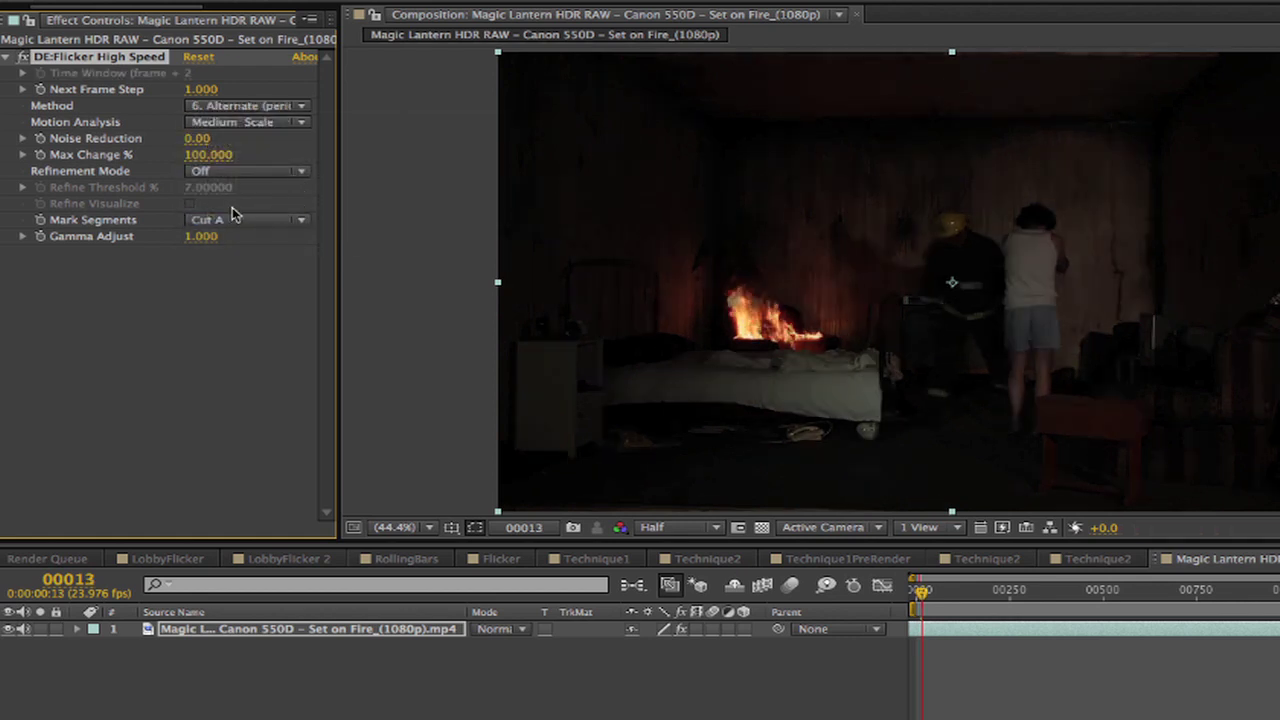
key(Page_Down)
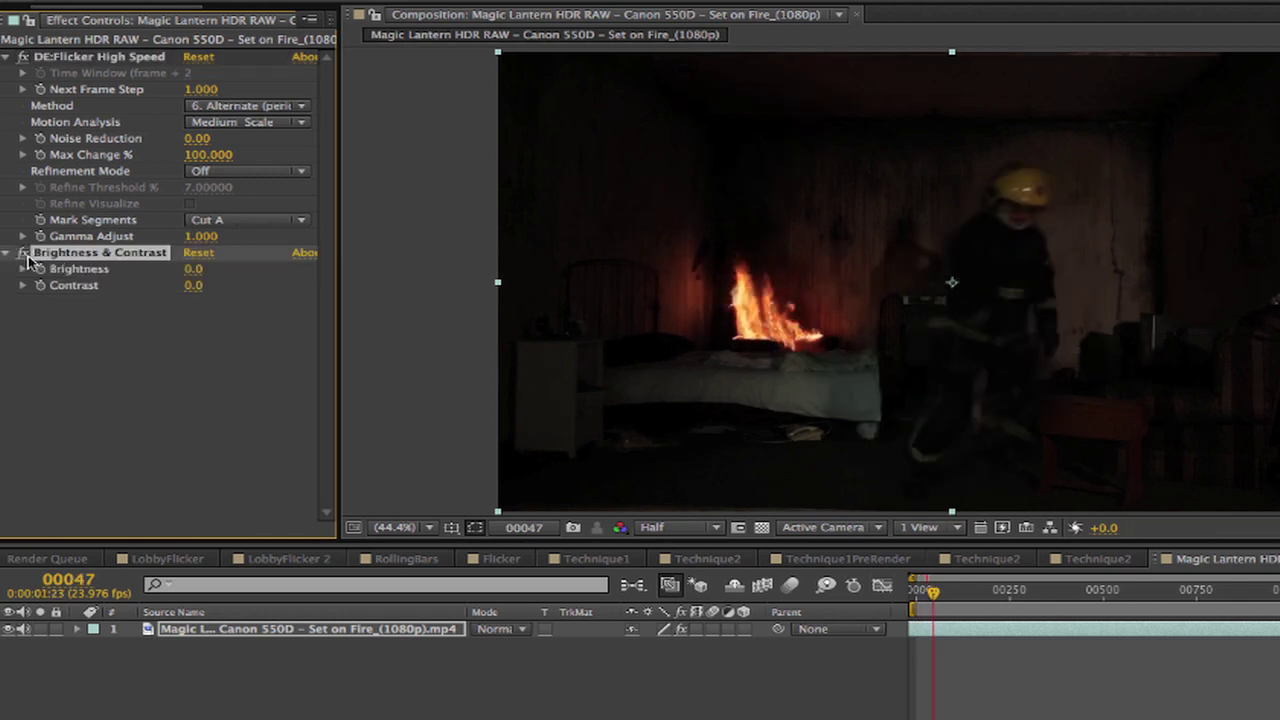
drag(194, 269, 215, 270)
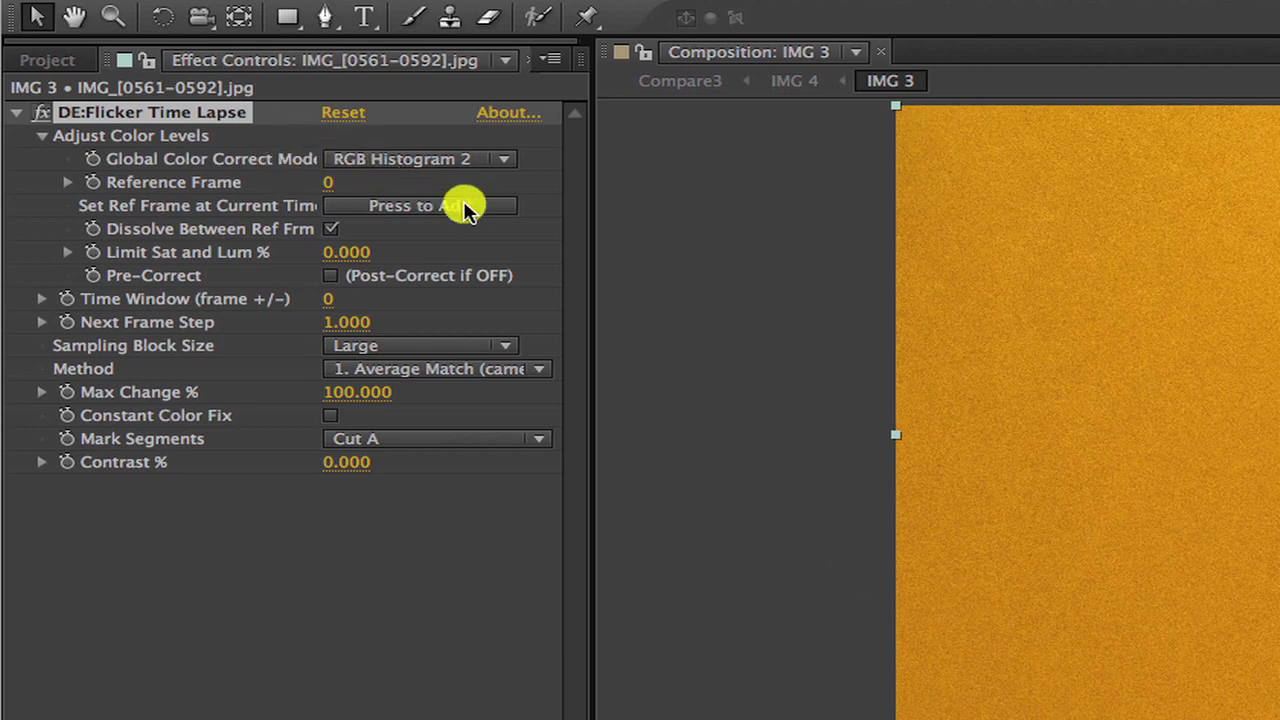
Step: Make the current frame the DE:Flicker Time Lapse reference, keeping RGB Histogram 2 as Global Color Correct Mode
click(390, 208)
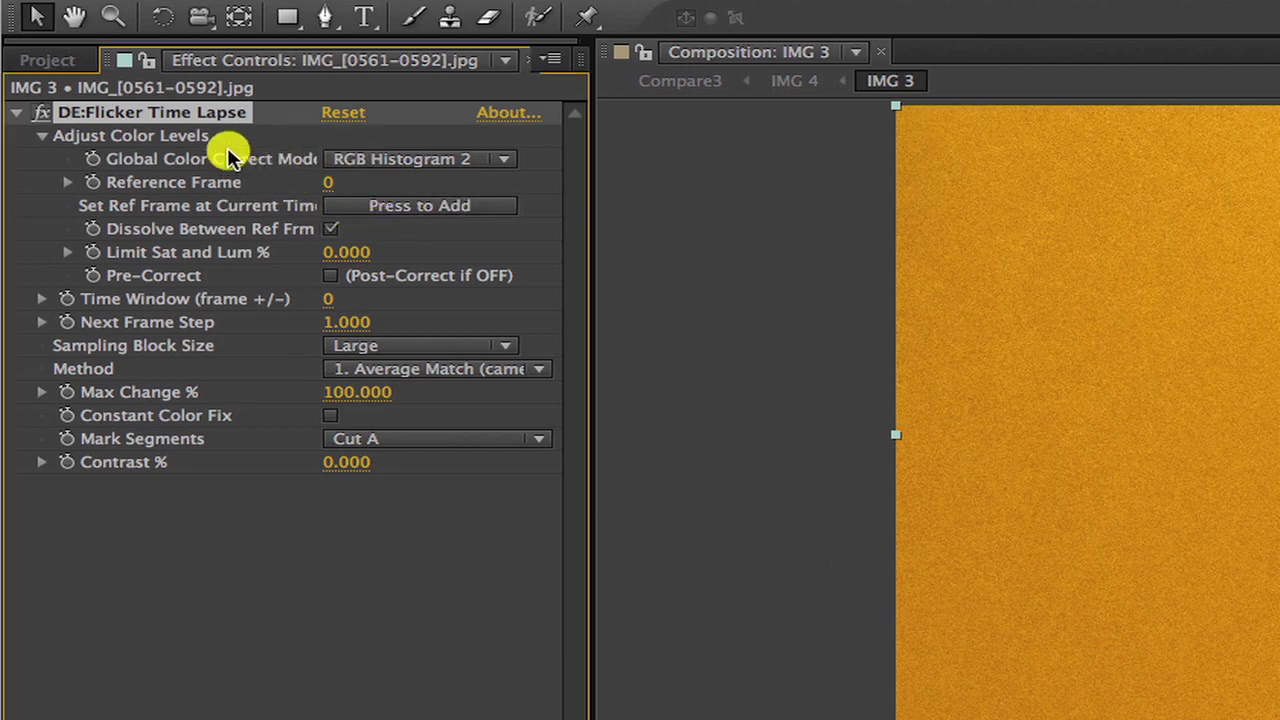
click(376, 163)
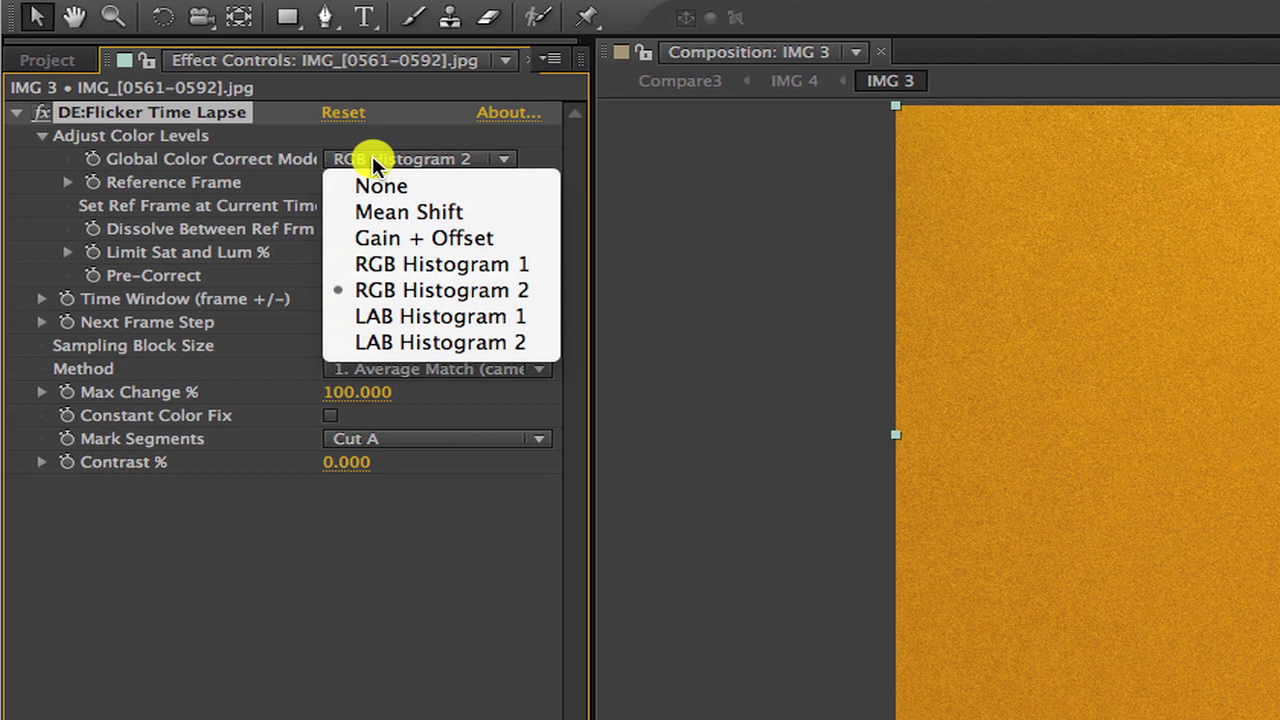
click(393, 292)
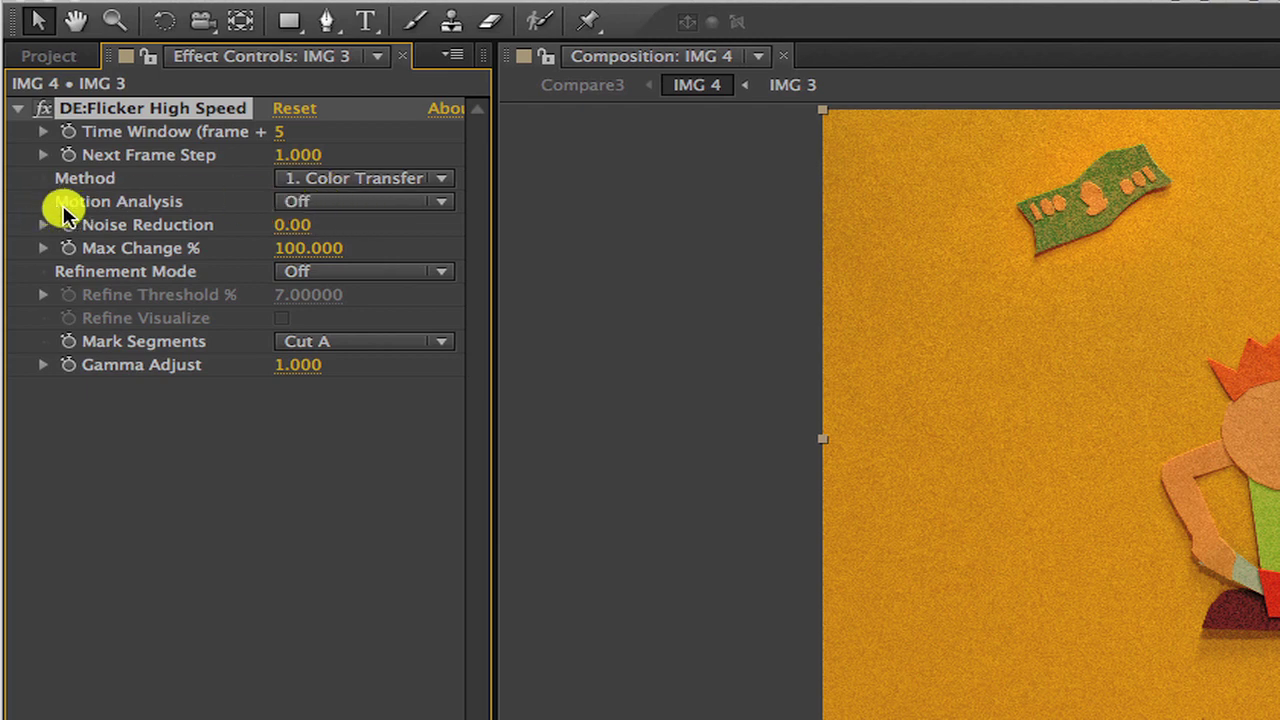
Step: Keep Motion Analysis Off and switch the deflicker method to 4. Noise Clean Method 1
click(323, 201)
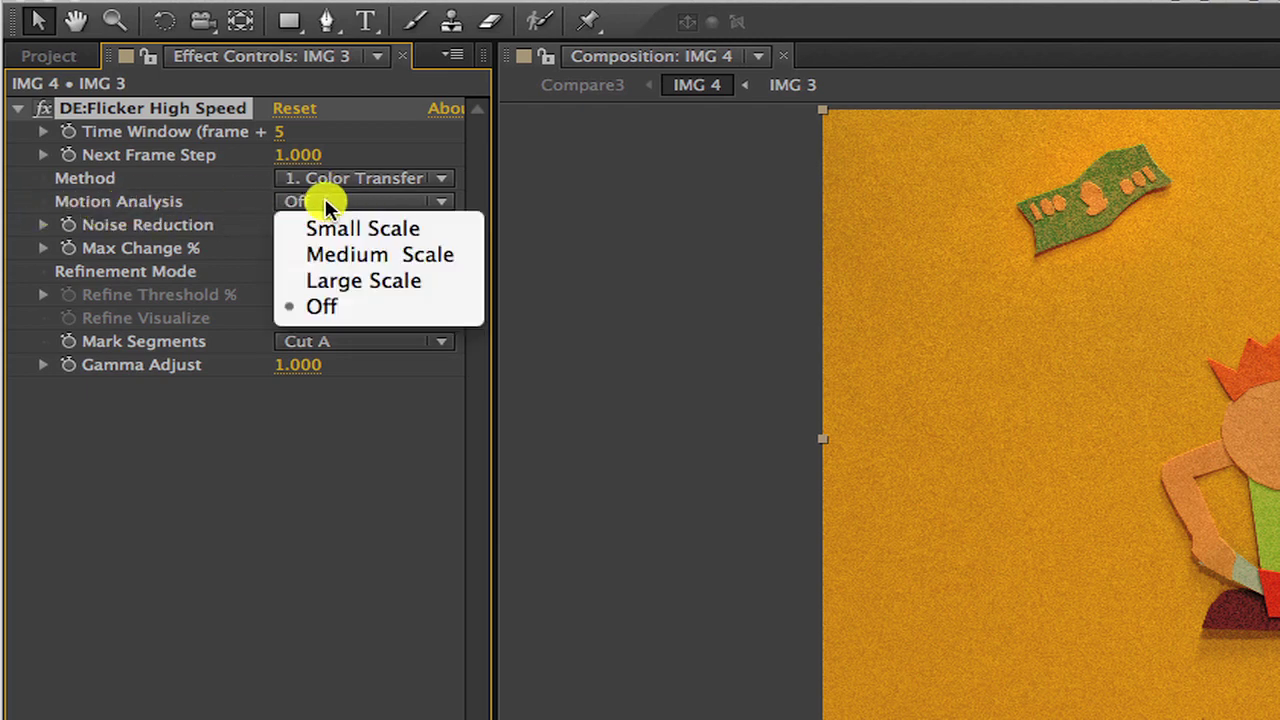
click(343, 316)
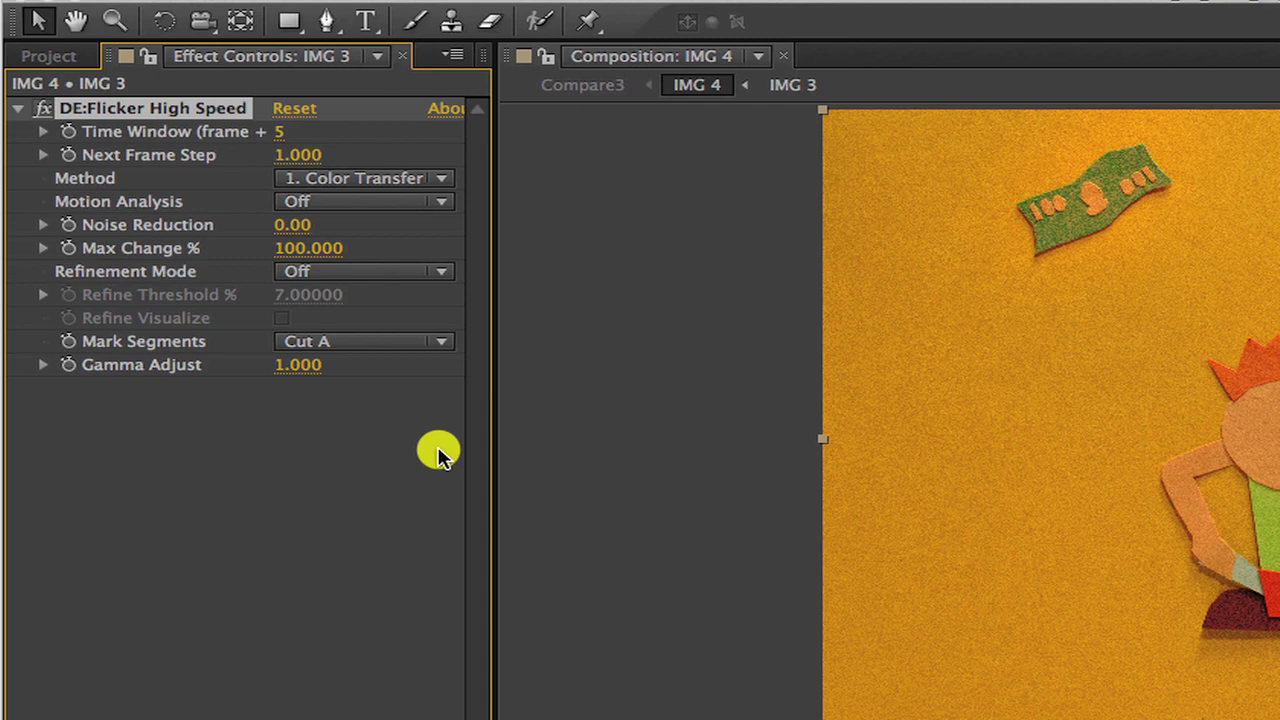
click(364, 177)
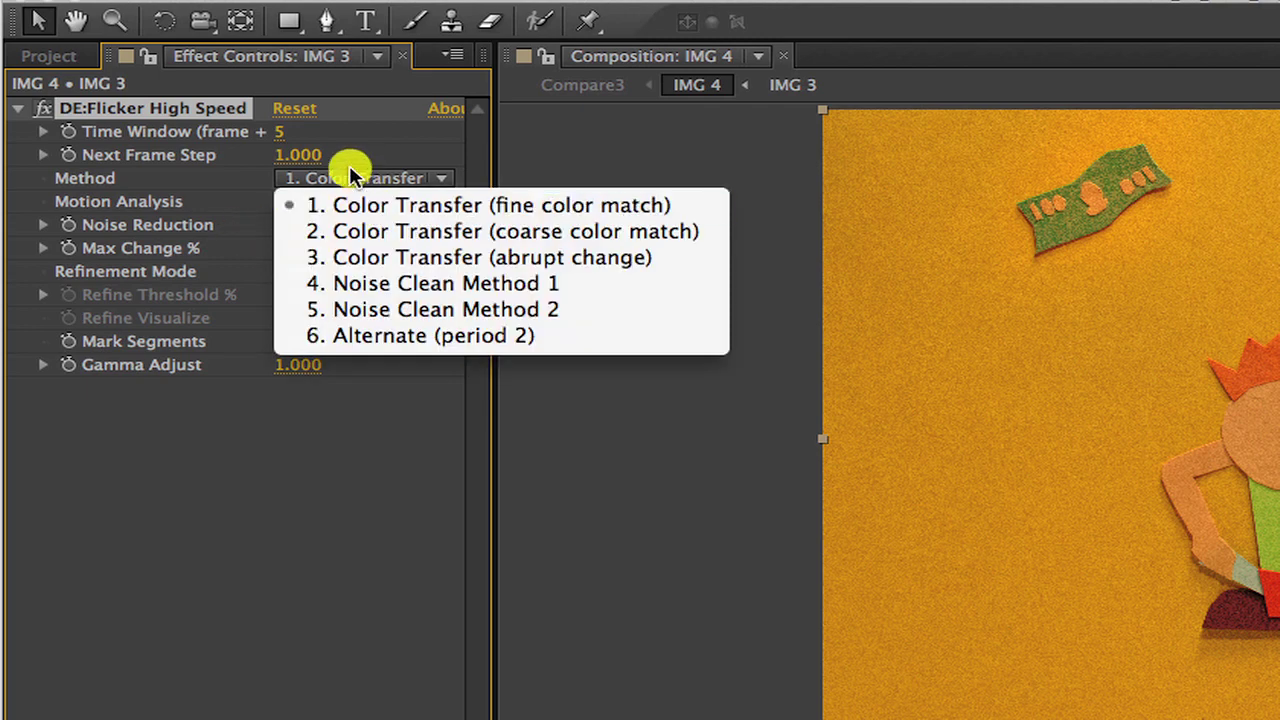
click(352, 284)
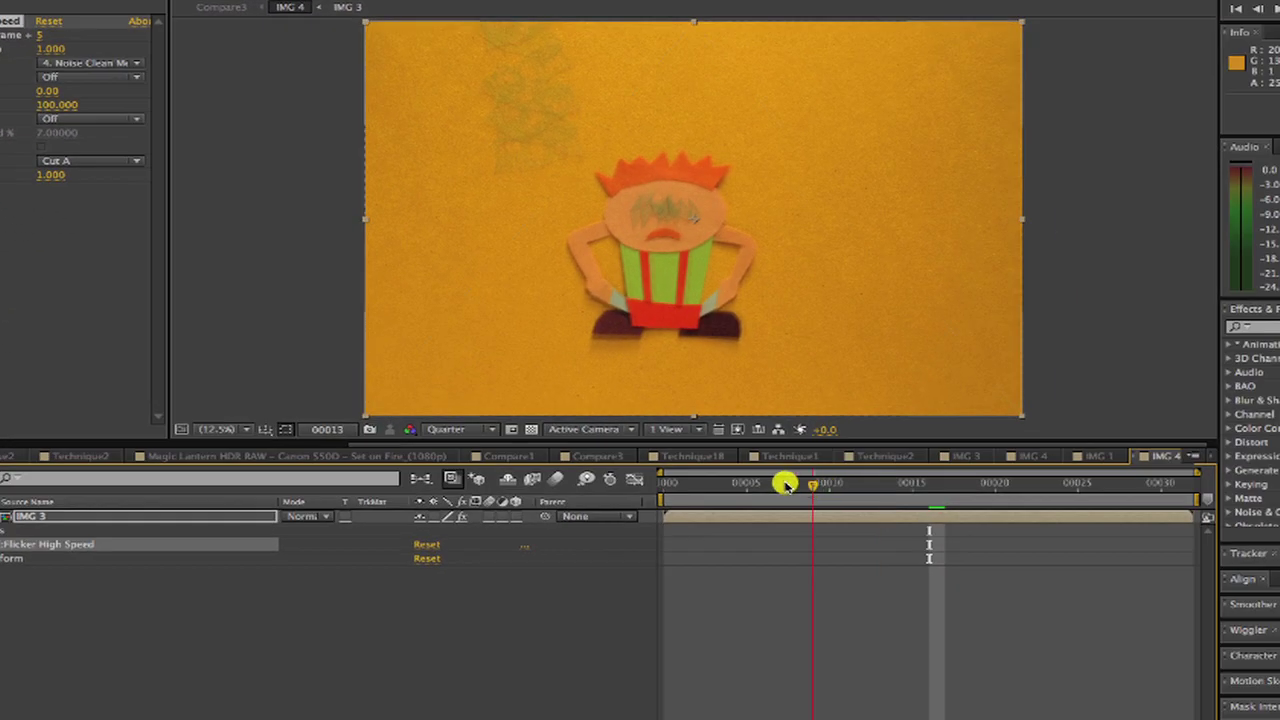
Step: Preview the stop-motion clip from a later frame, then set the method back to 1. Color Transfer
click(782, 483)
key(space)
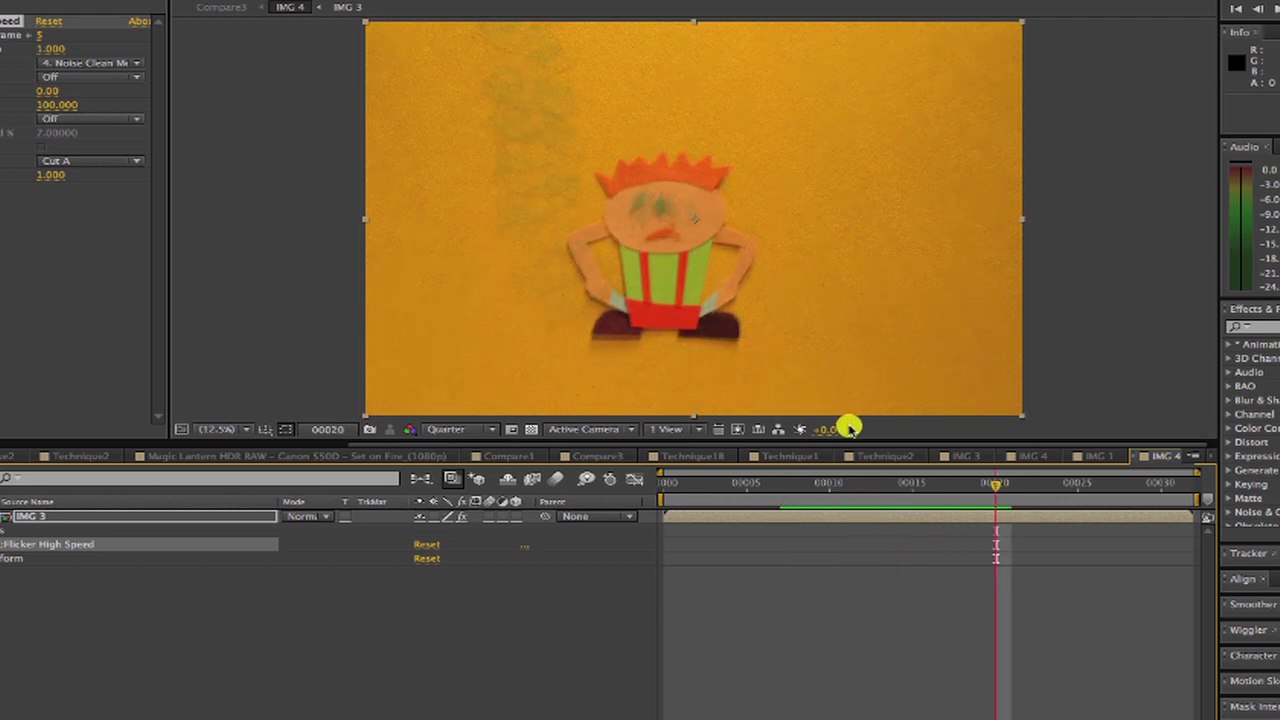
click(86, 62)
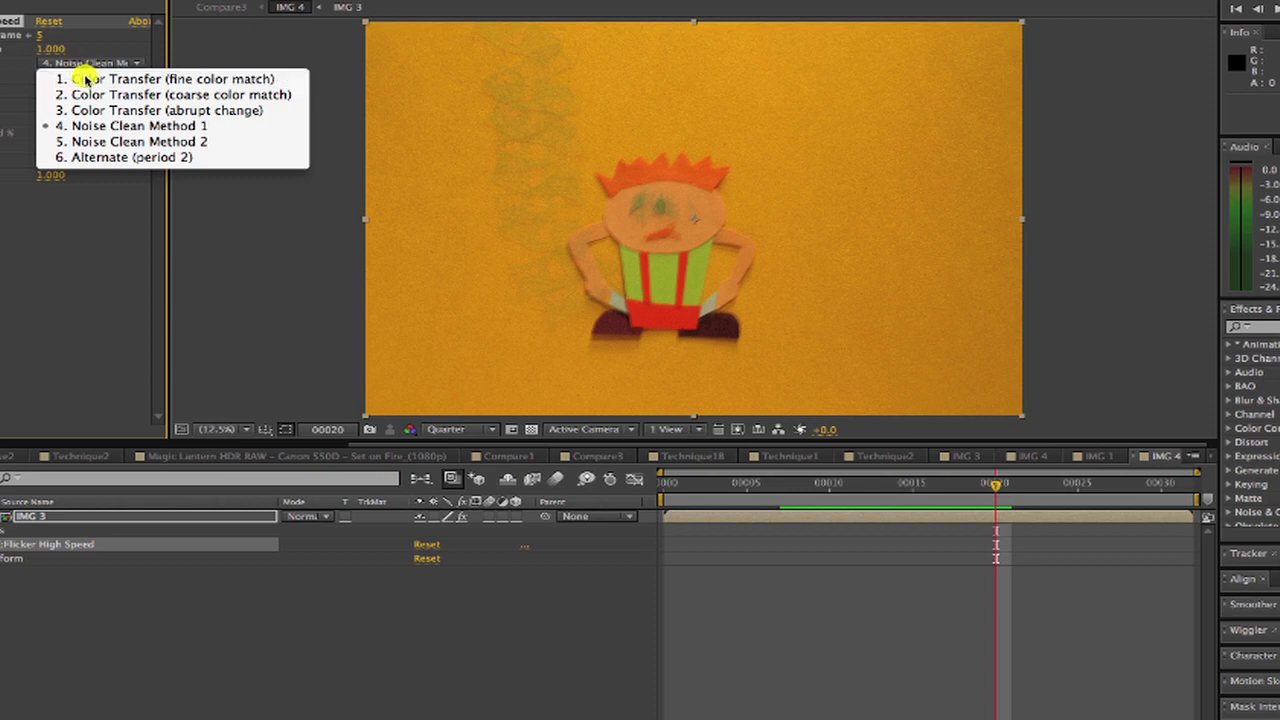
click(86, 78)
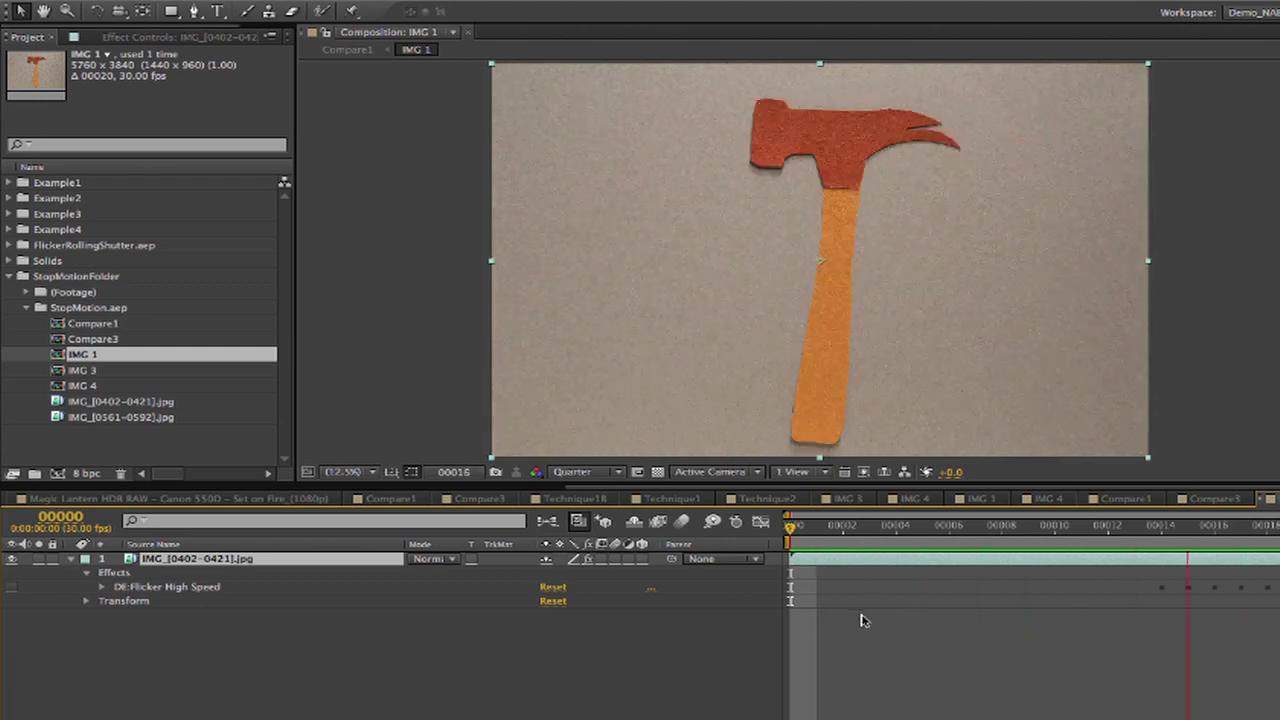
Step: Stop playback, show DE:Flicker High Speed in Effect Controls with Color Transfer, and expand Refine Threshold
key(space)
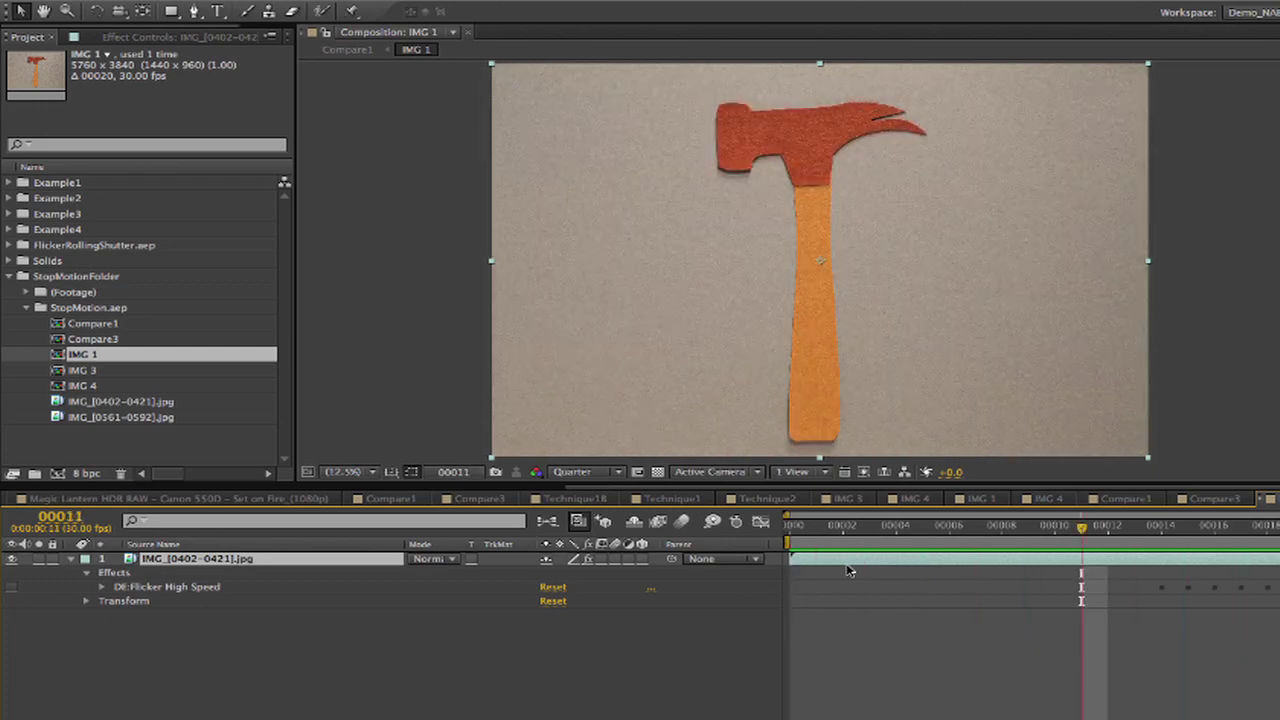
click(129, 590)
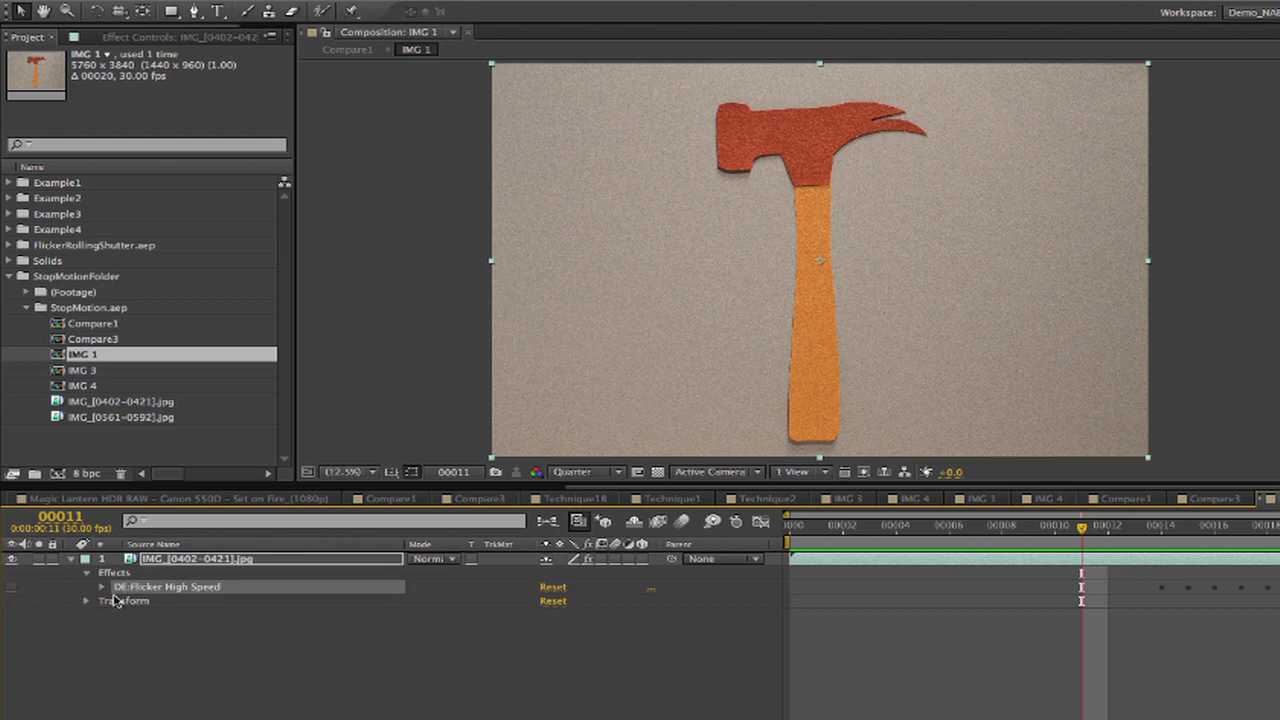
click(100, 588)
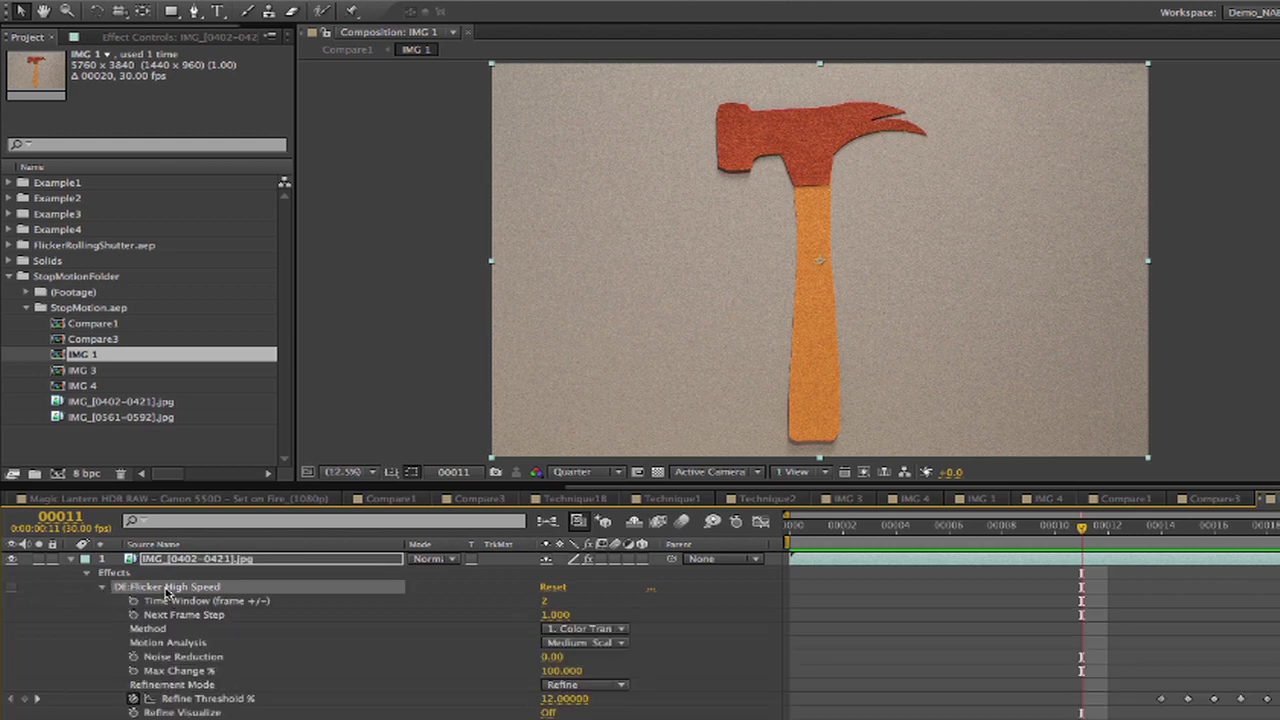
key(F3)
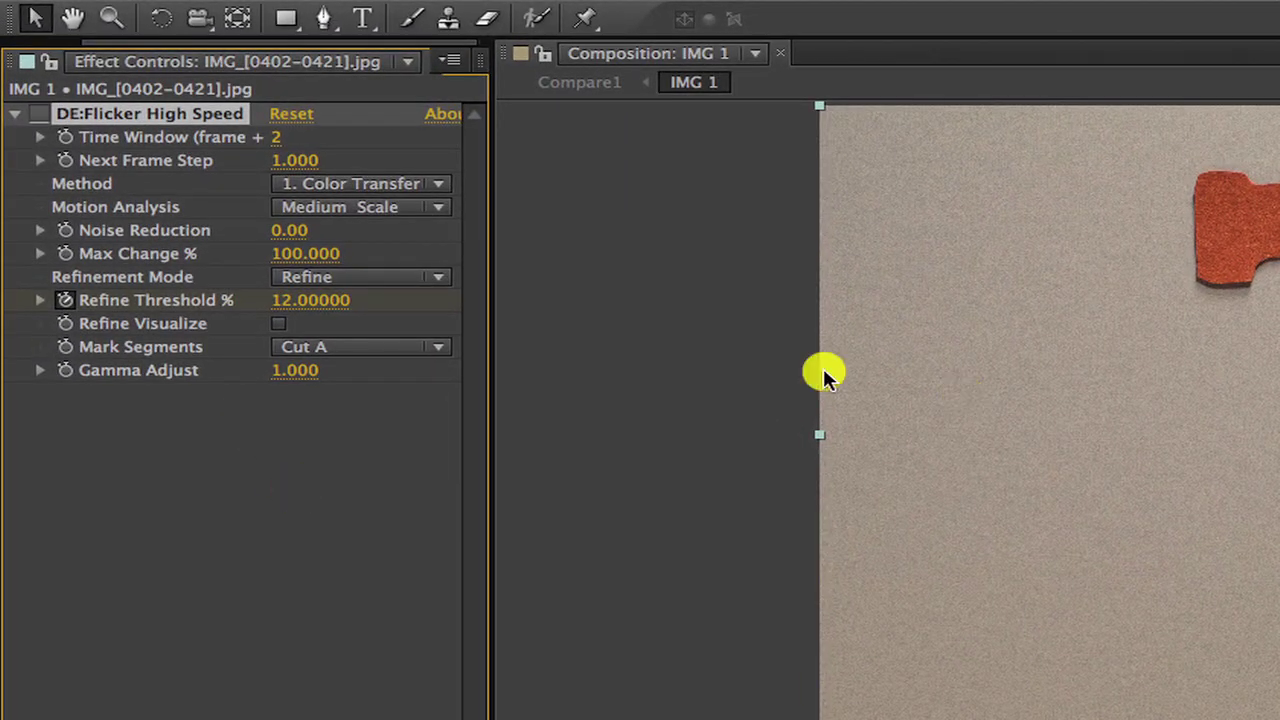
click(364, 183)
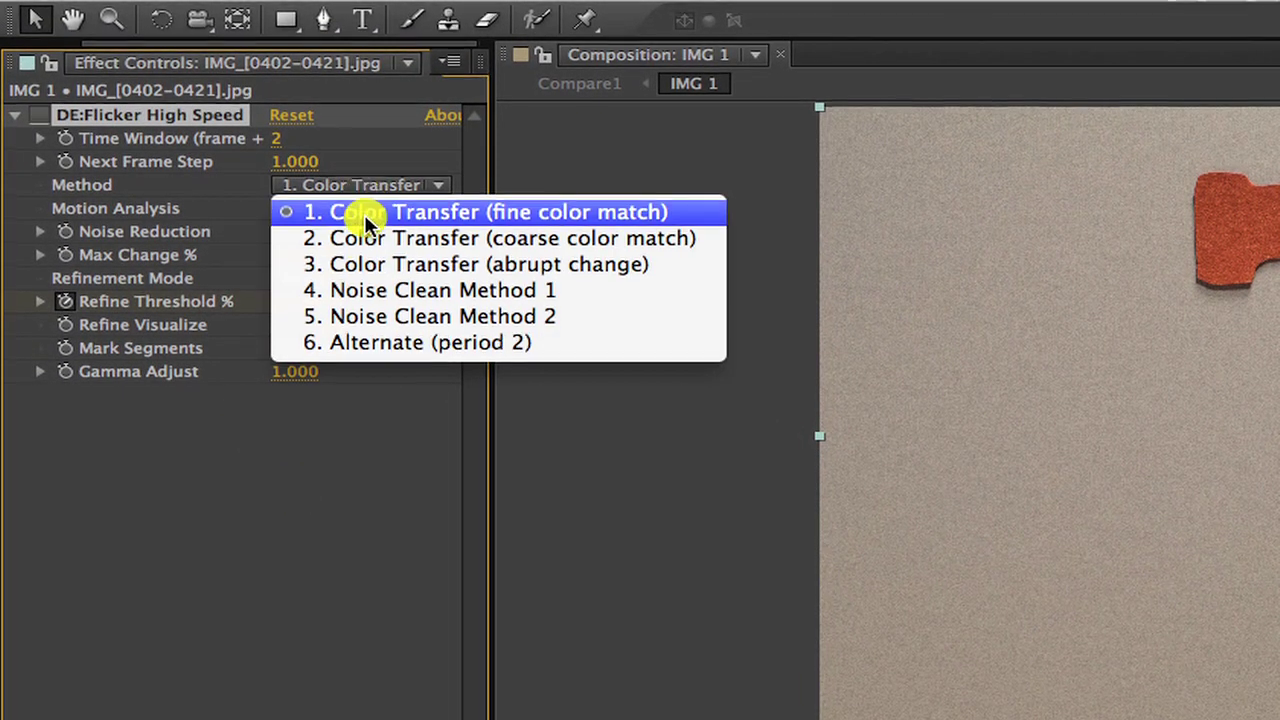
click(375, 211)
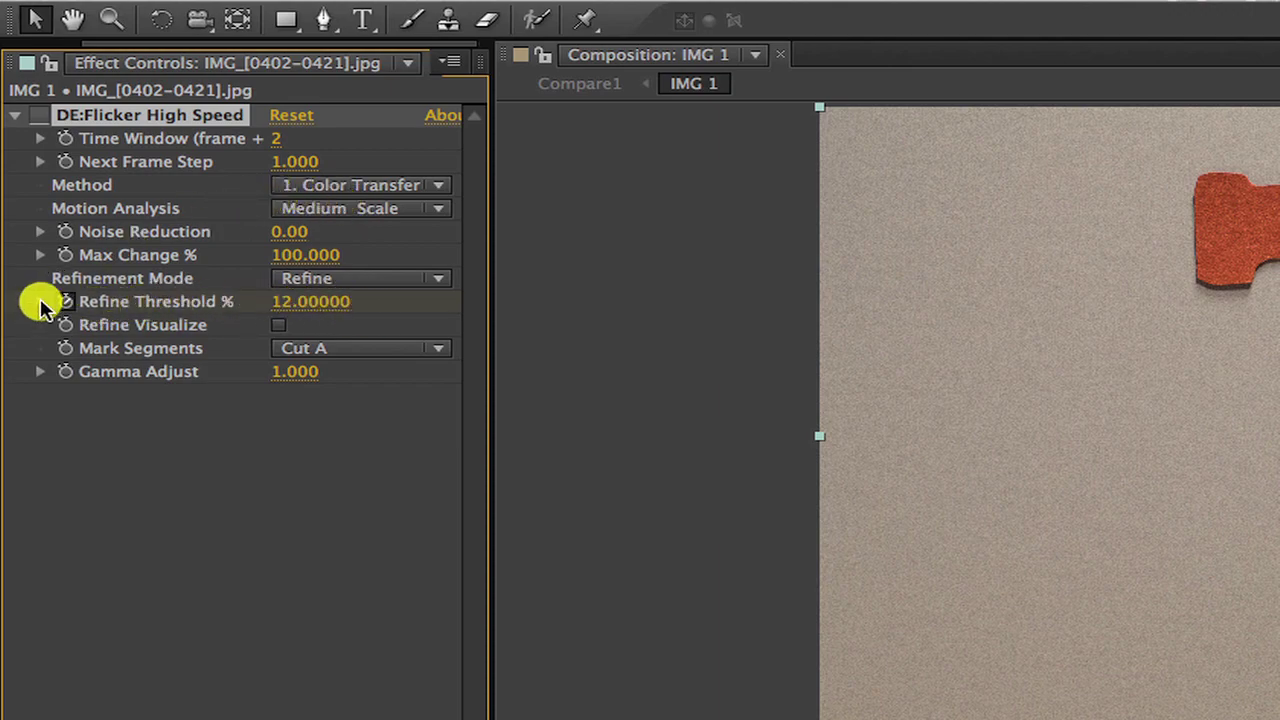
click(40, 302)
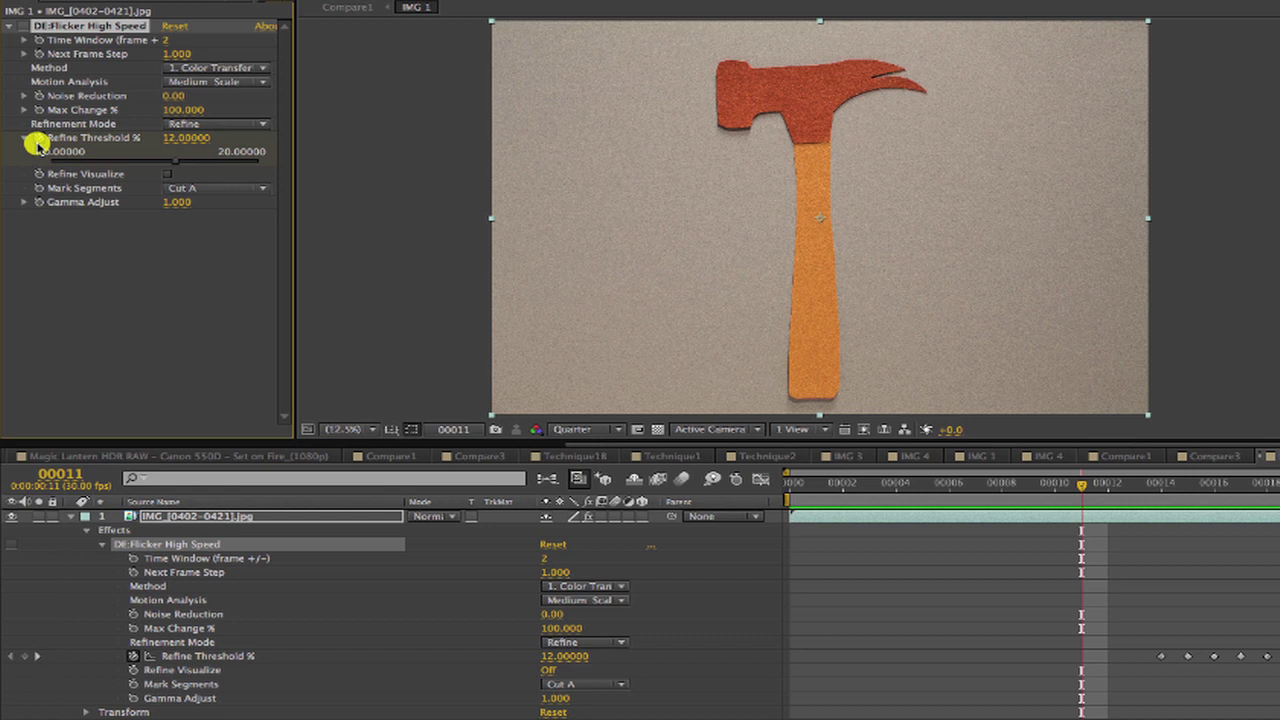
Step: Step through the Refine Threshold keyframes on frames 14–18, checking values 3, 4, 1, 3
click(36, 656)
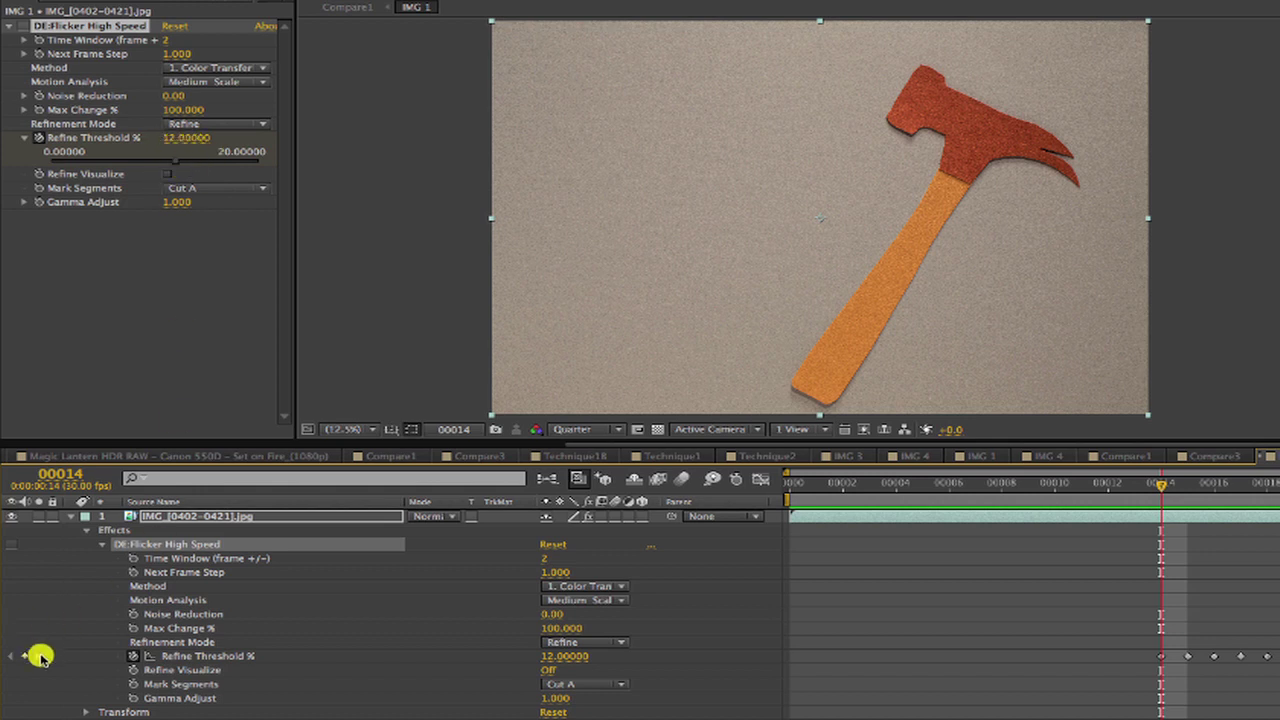
click(39, 656)
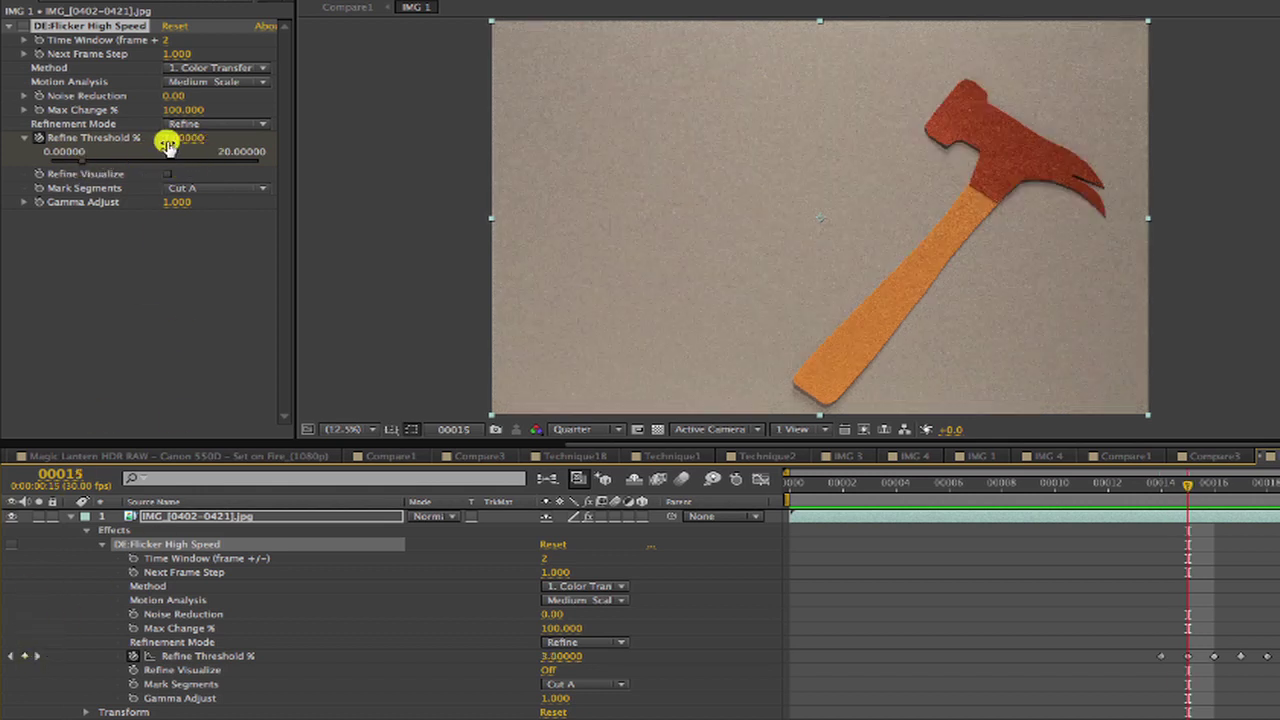
click(38, 658)
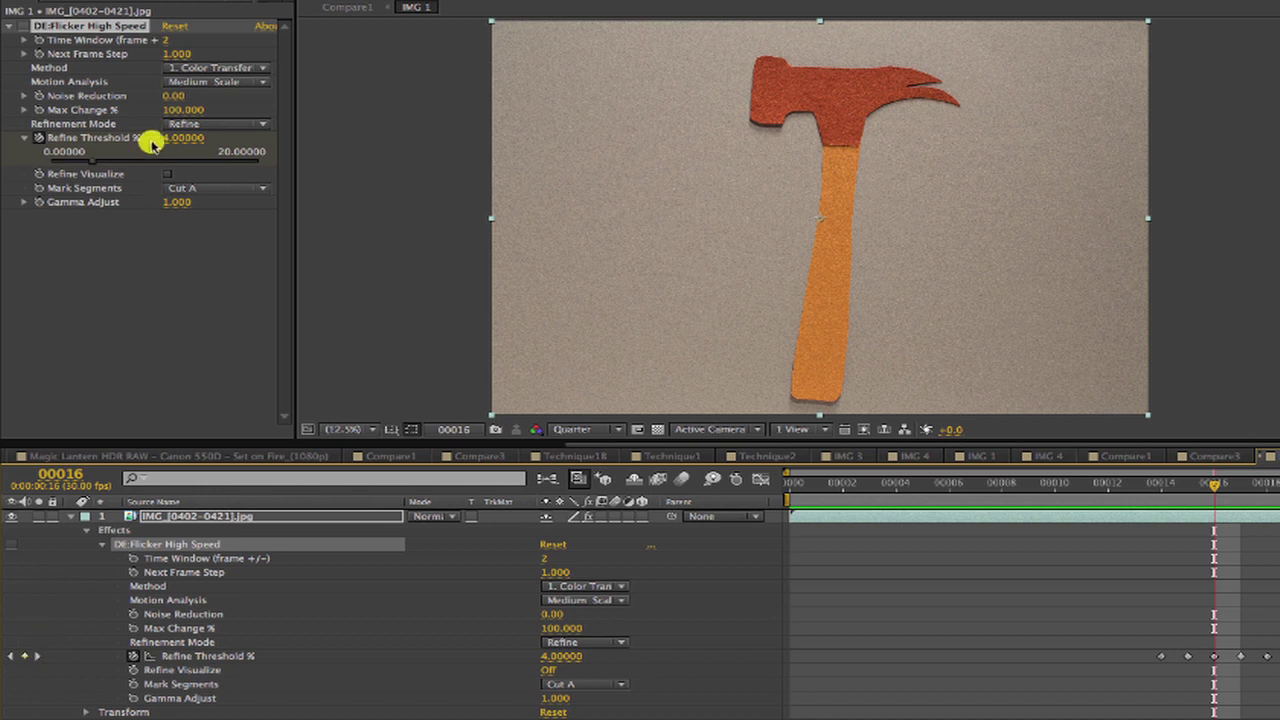
click(37, 657)
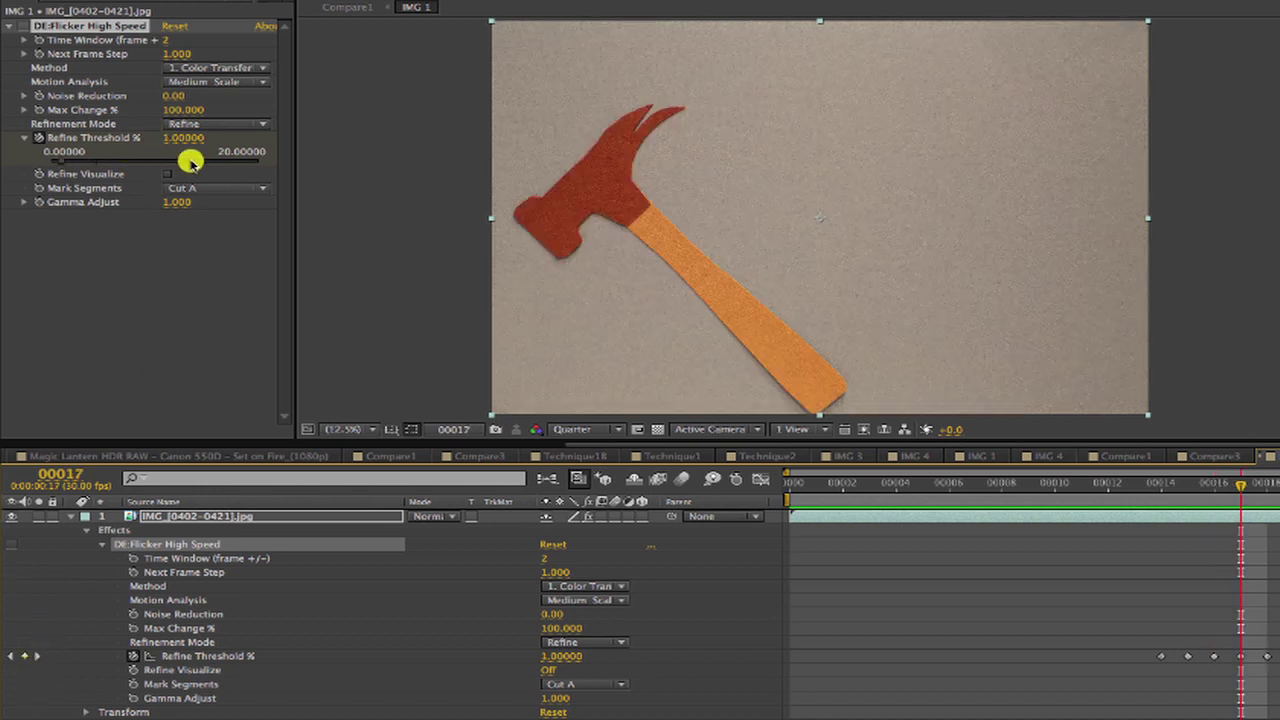
click(37, 657)
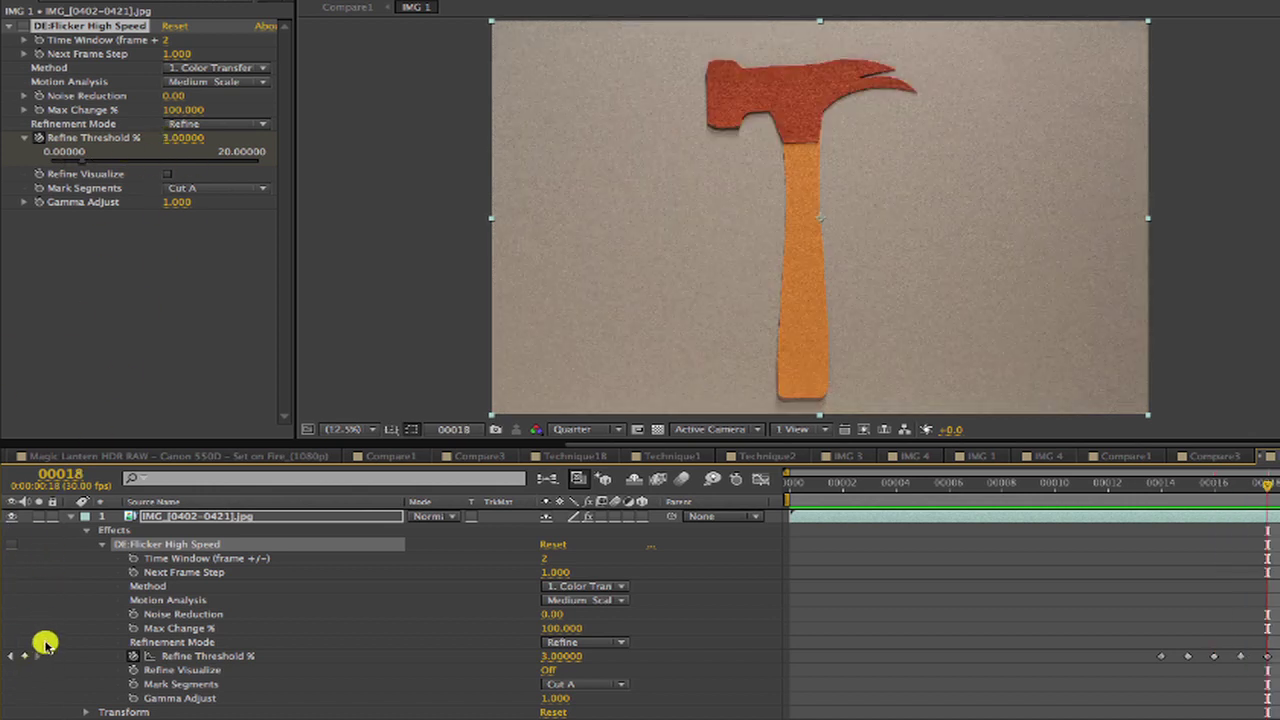